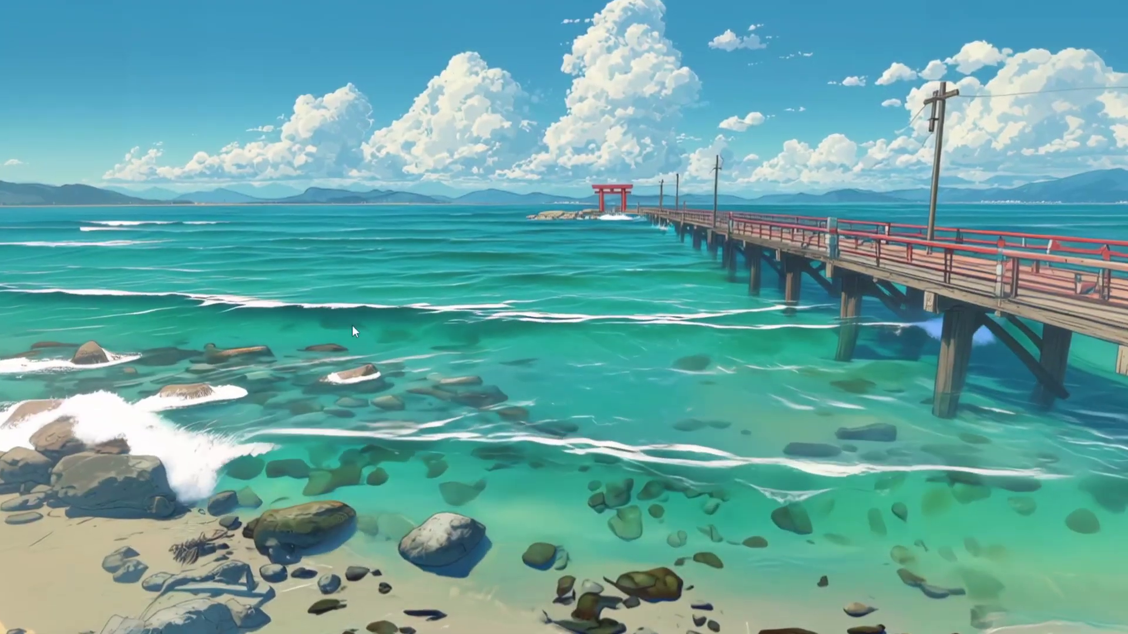
# - Open System Configuration and limit the boot's Number of processors to 16 in Advanced options
pyautogui.press('super')
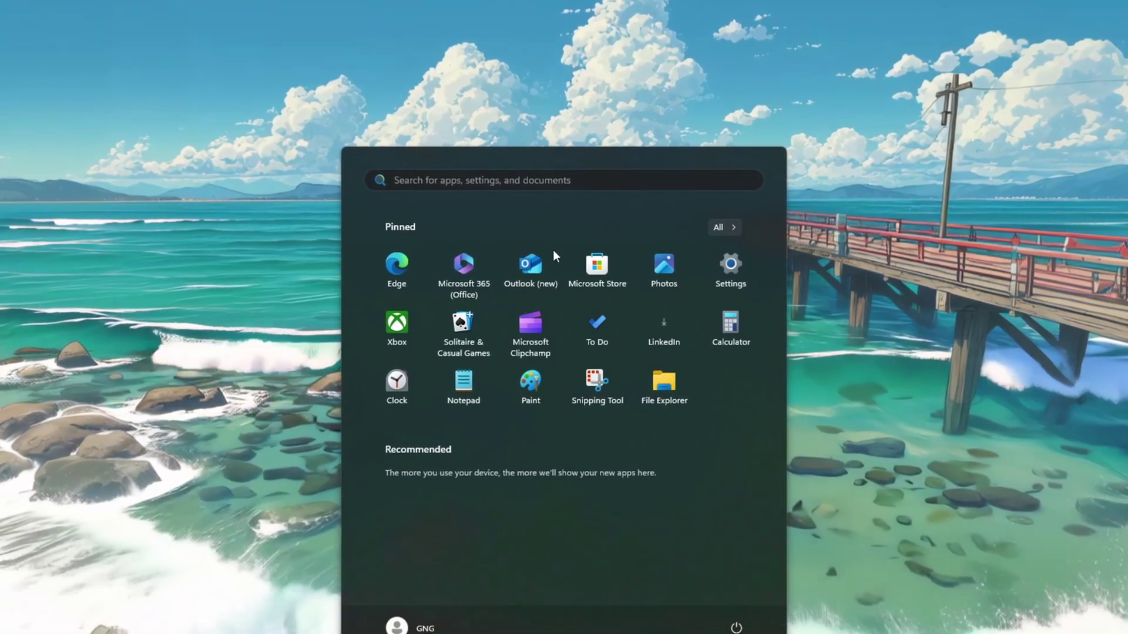
pyautogui.write('sys')
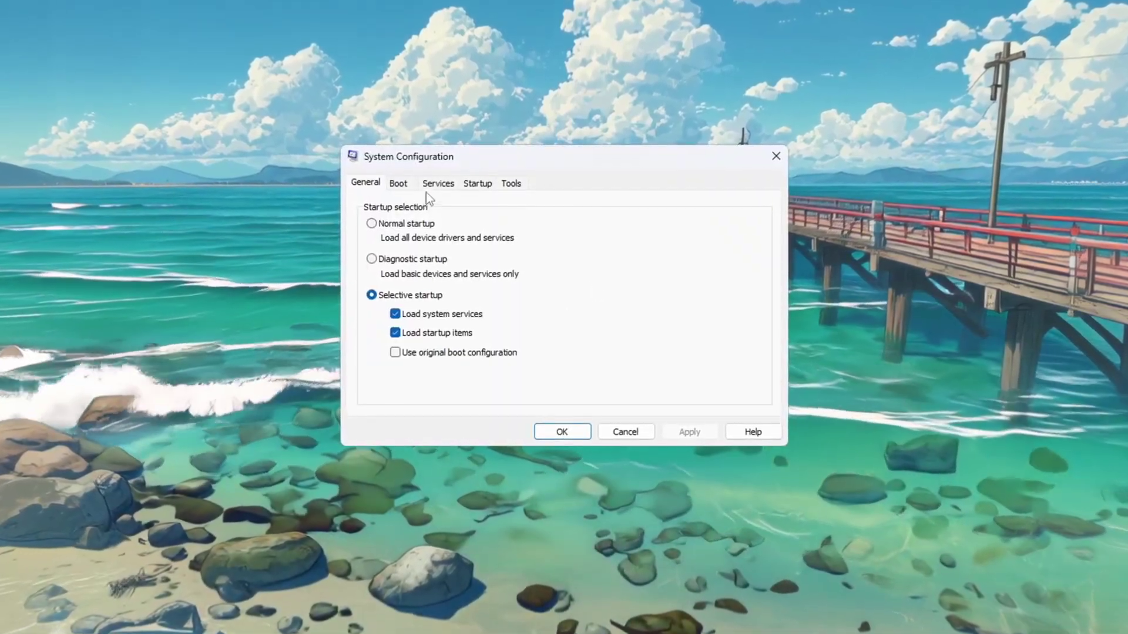
pyautogui.click(403, 187)
pyautogui.click(406, 295)
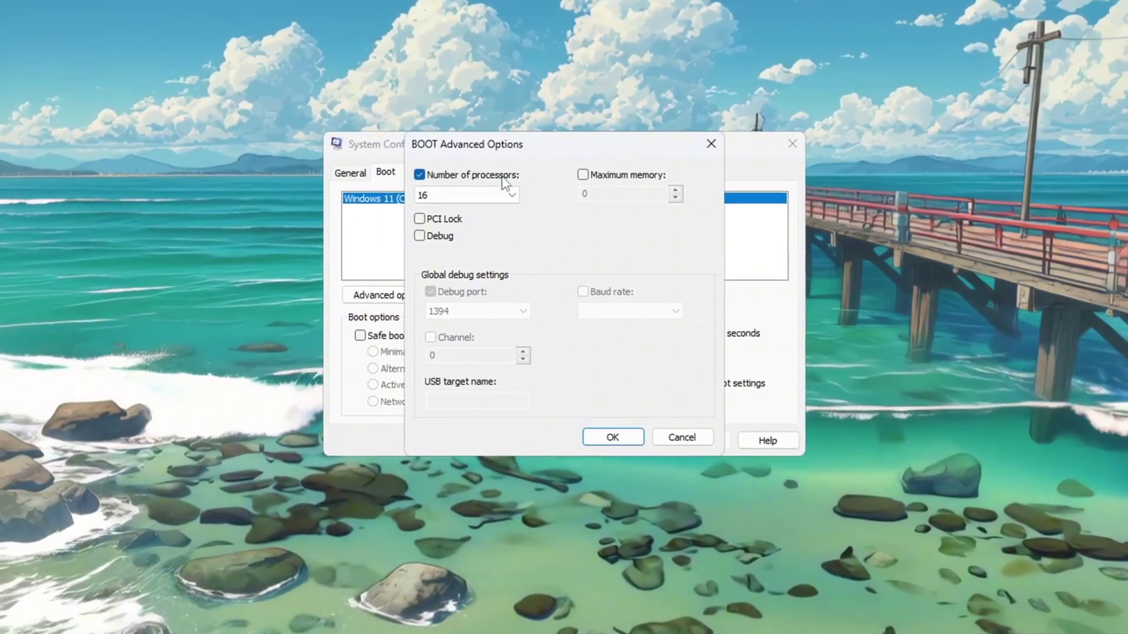
pyautogui.click(418, 179)
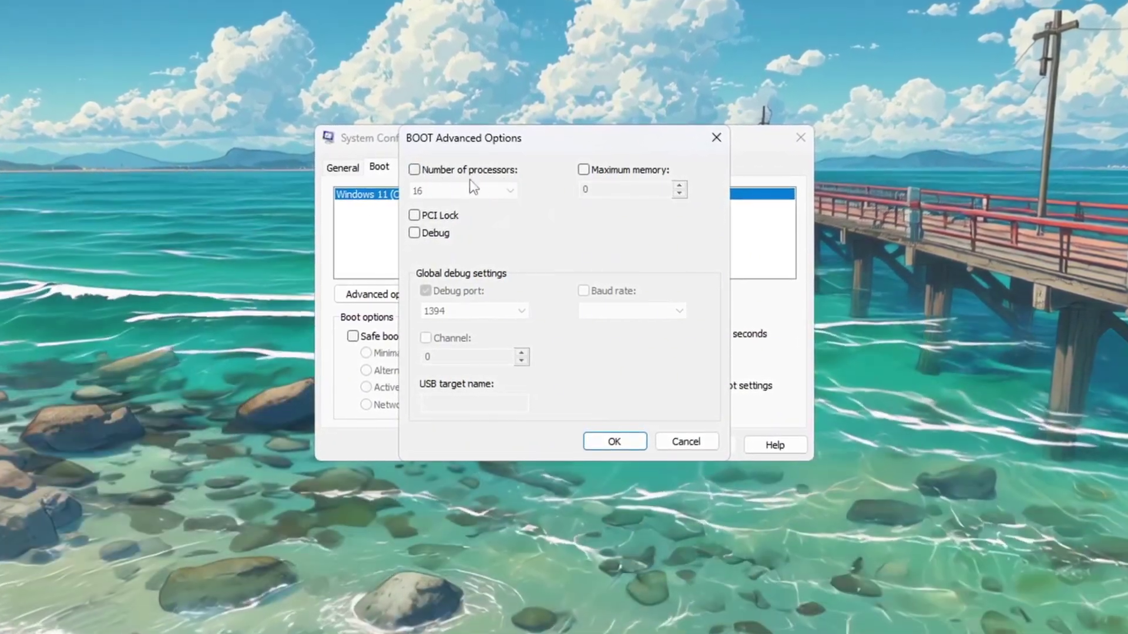
pyautogui.click(500, 174)
pyautogui.click(506, 189)
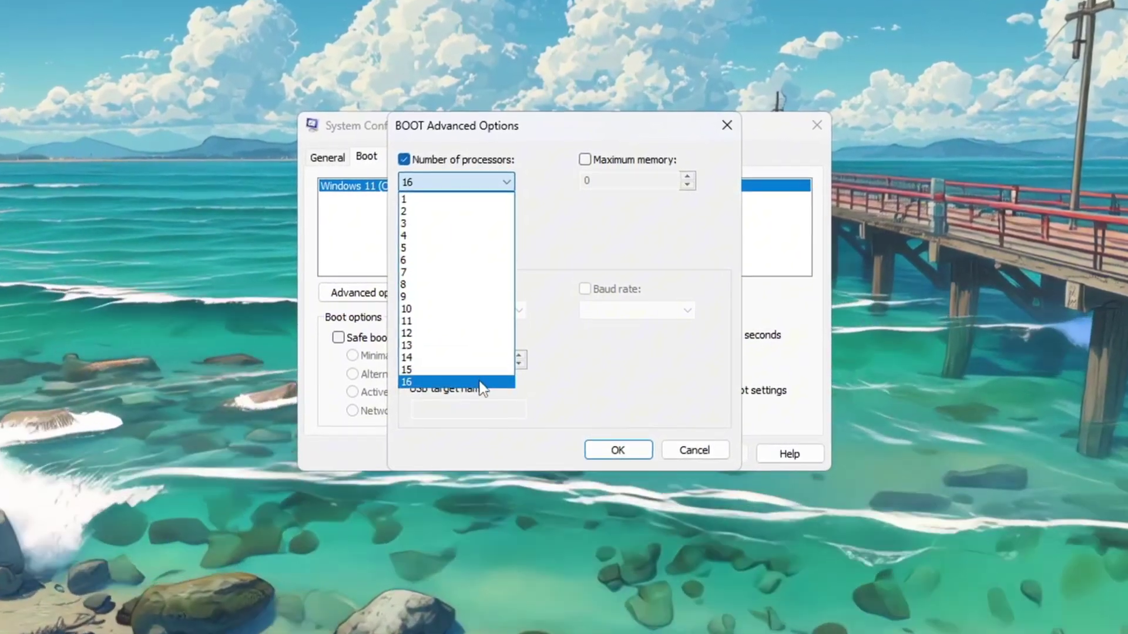
pyautogui.click(480, 381)
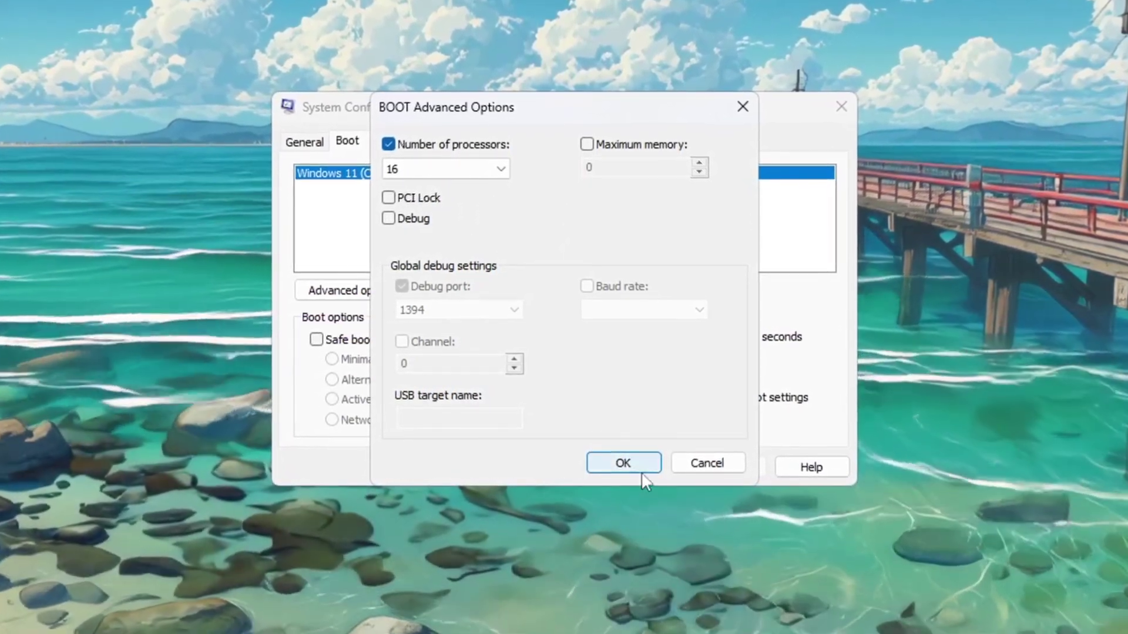
pyautogui.click(638, 467)
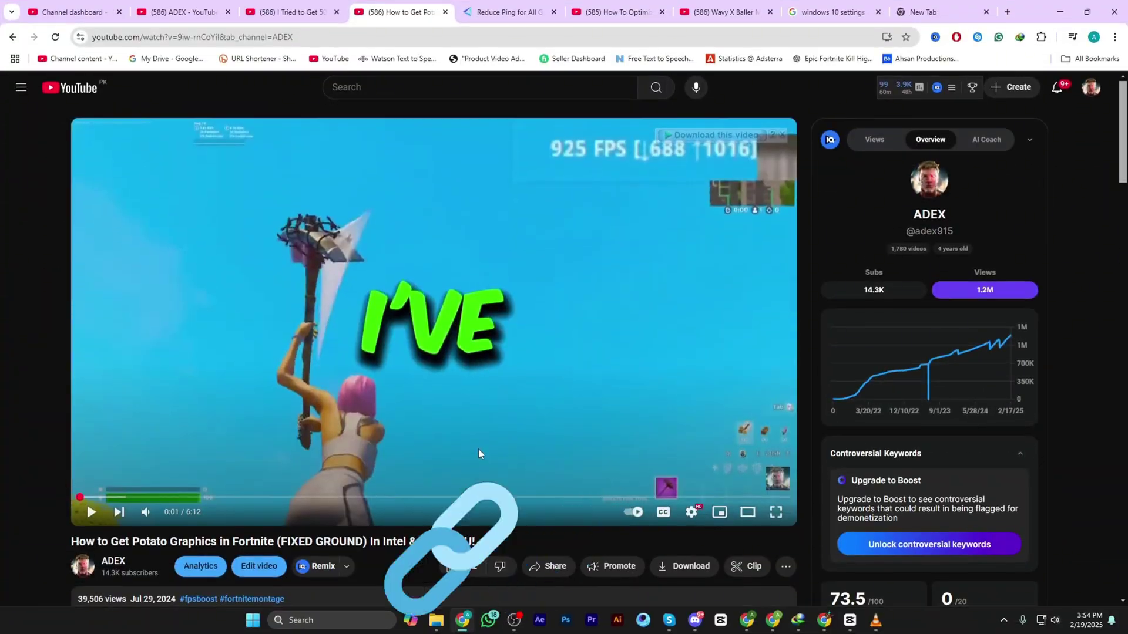
# - Scroll from the YouTube description to the download site's Recent Posts list
pyautogui.scroll(-5, 478, 449)
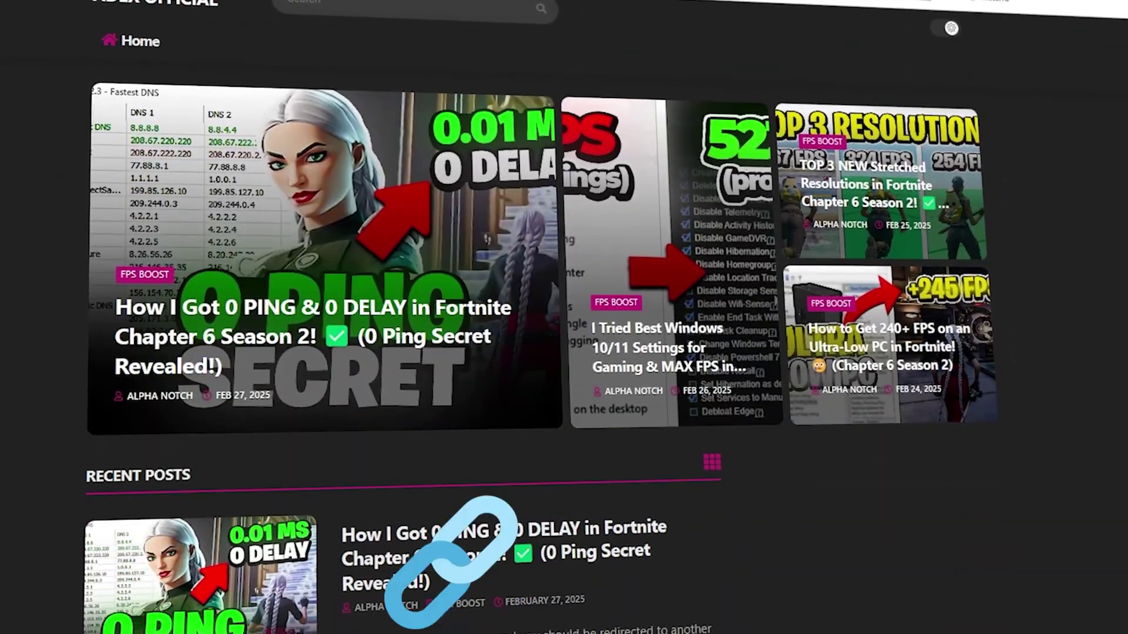
pyautogui.scroll(-8, 508, 317)
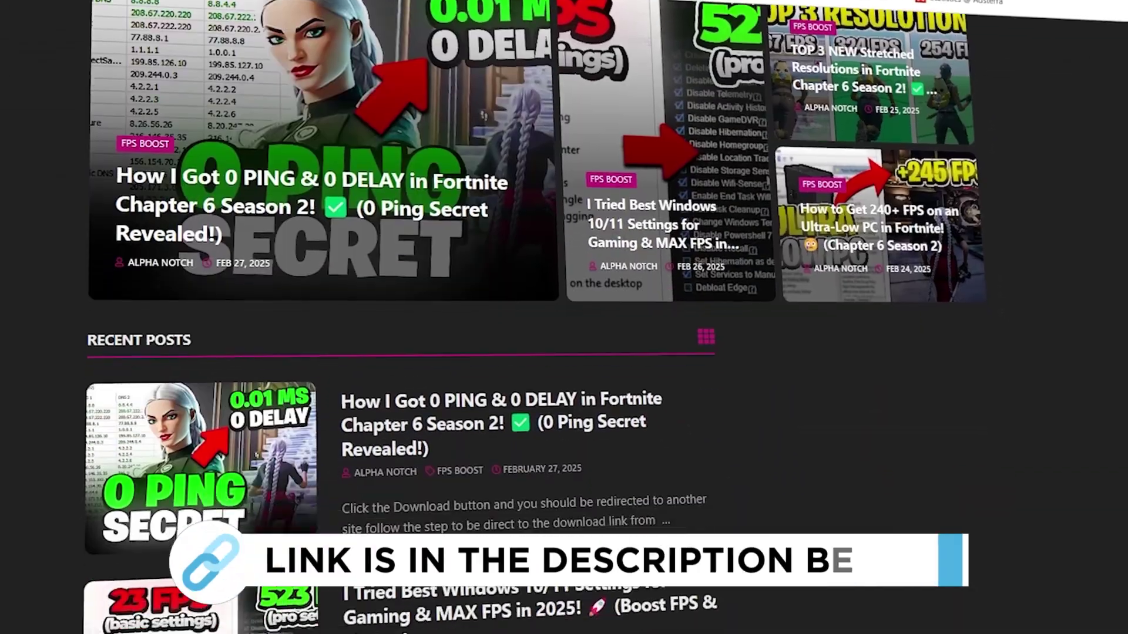
pyautogui.scroll(-9, 507, 317)
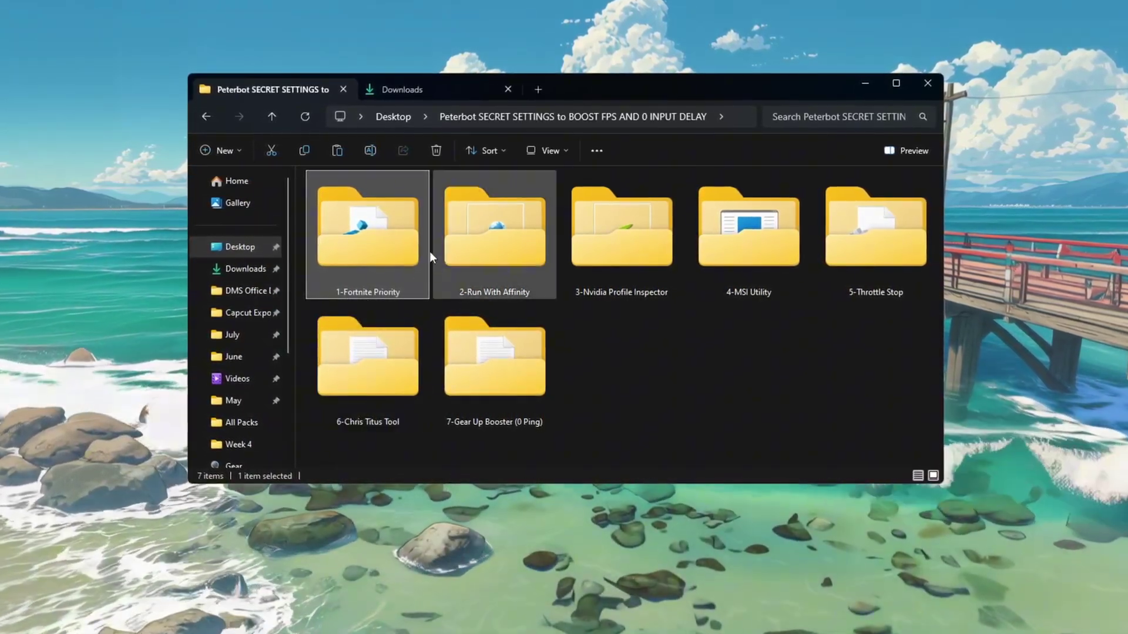
# - Merge Fortnite Medium Priority.reg from the 1-Fortnite Priority folder into the registry, confirming with Yes
pyautogui.doubleClick(369, 220)
pyautogui.moveTo(402, 314); pyautogui.dragTo(548, 200)
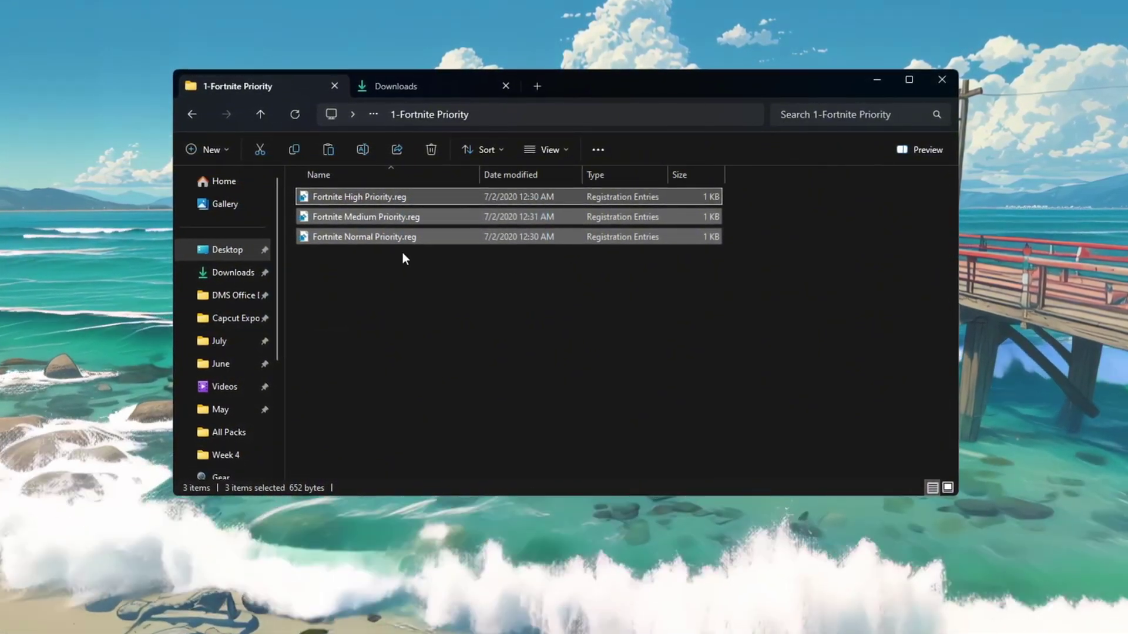
pyautogui.click(400, 240)
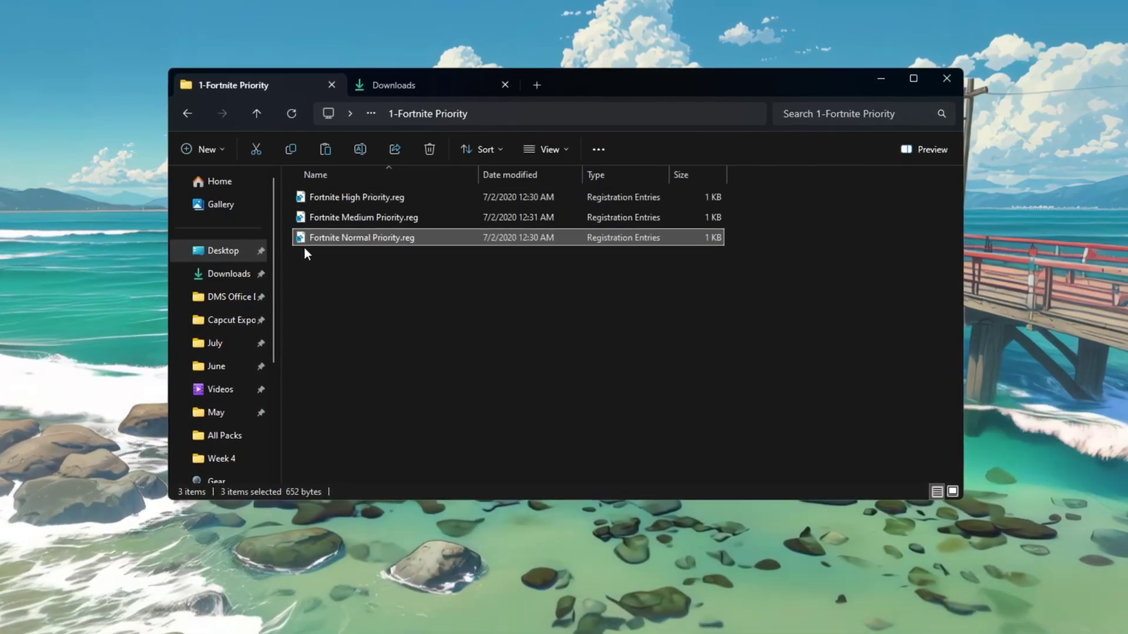
pyautogui.click(379, 221)
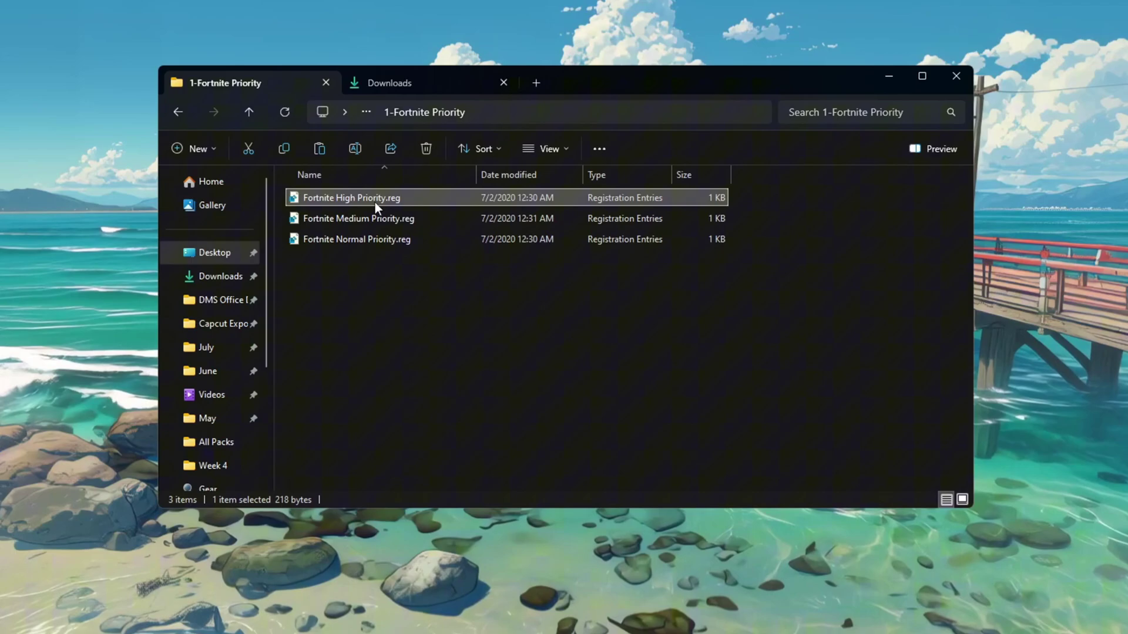
pyautogui.moveTo(294, 273); pyautogui.dragTo(490, 196)
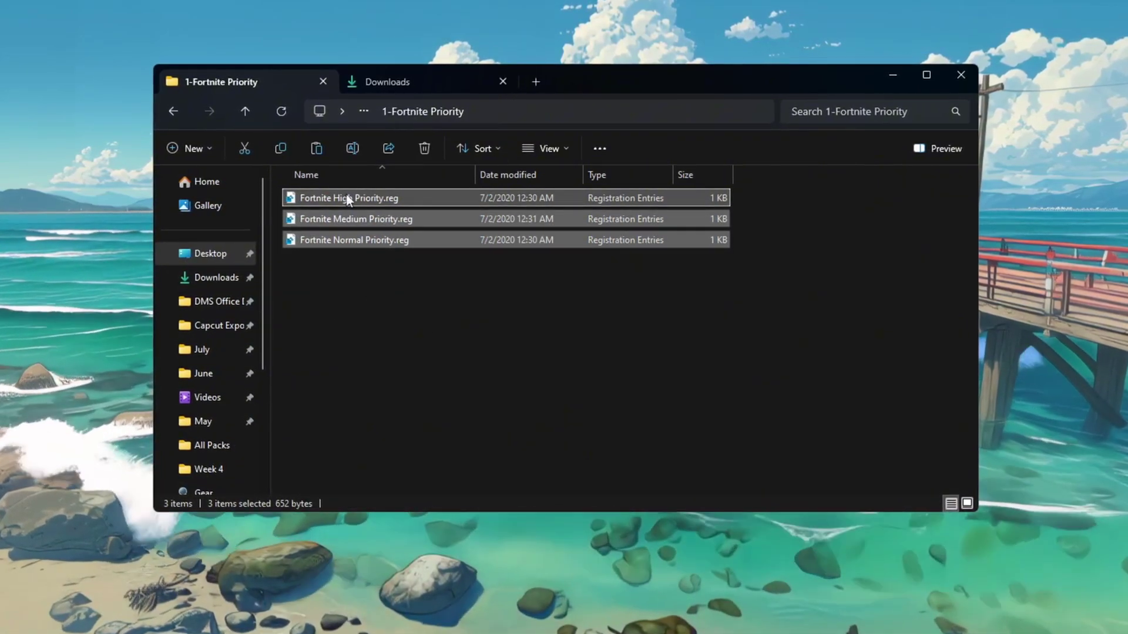
pyautogui.click(344, 239)
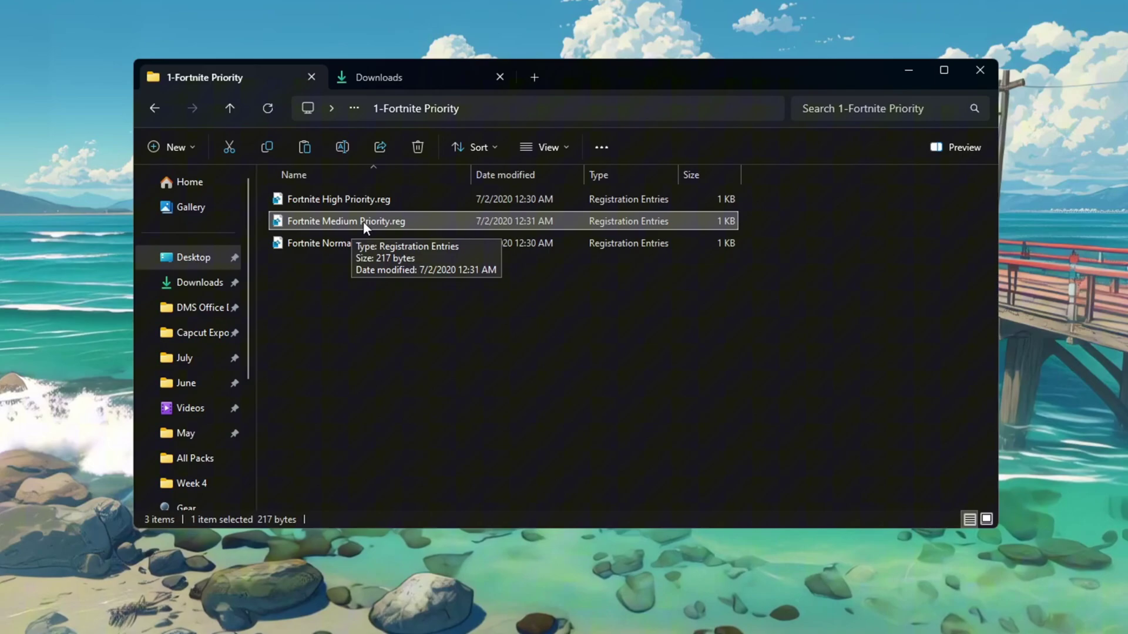
pyautogui.click(361, 199)
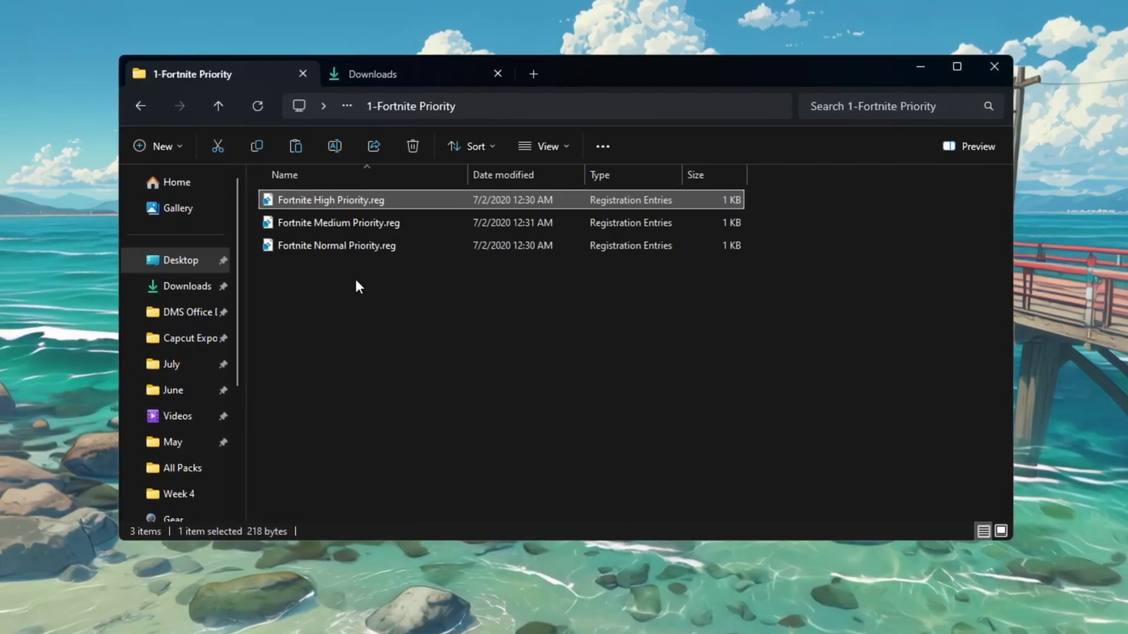
pyautogui.click(343, 250)
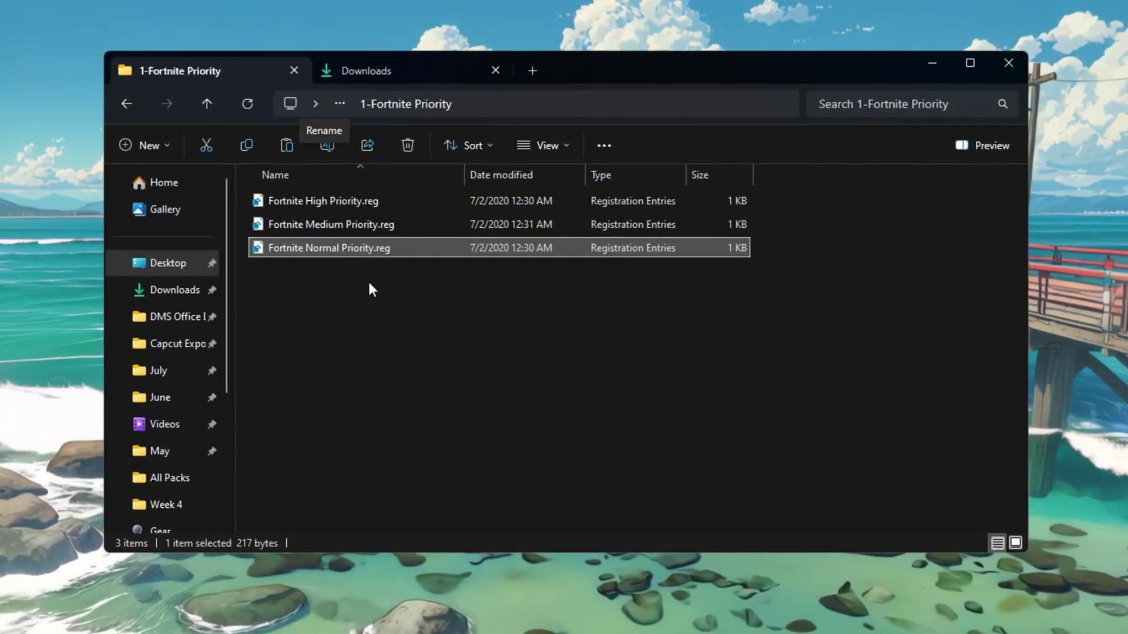
pyautogui.doubleClick(349, 228)
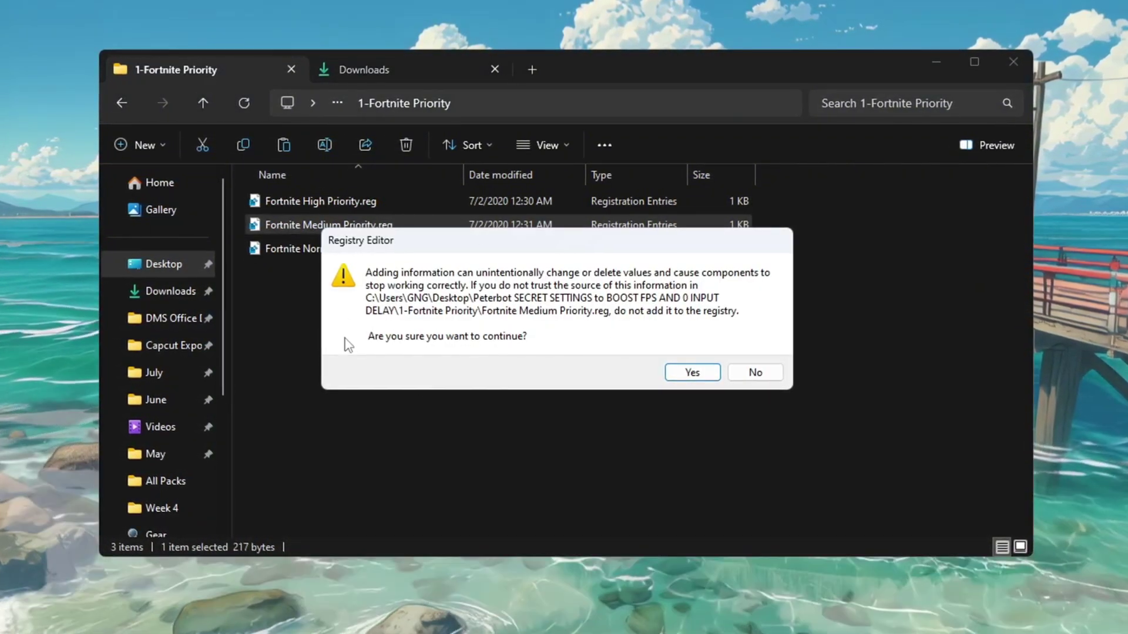
pyautogui.click(693, 373)
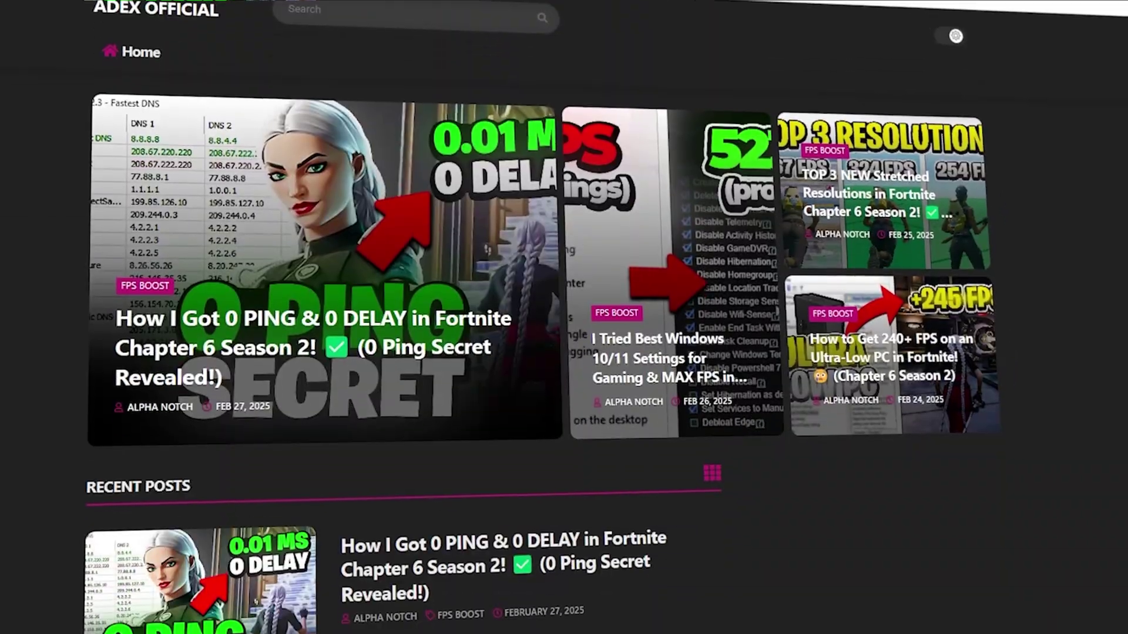
# - Scroll the Recent Posts list down to the 240+ FPS low-end PC guide
pyautogui.scroll(-7, 564, 317)
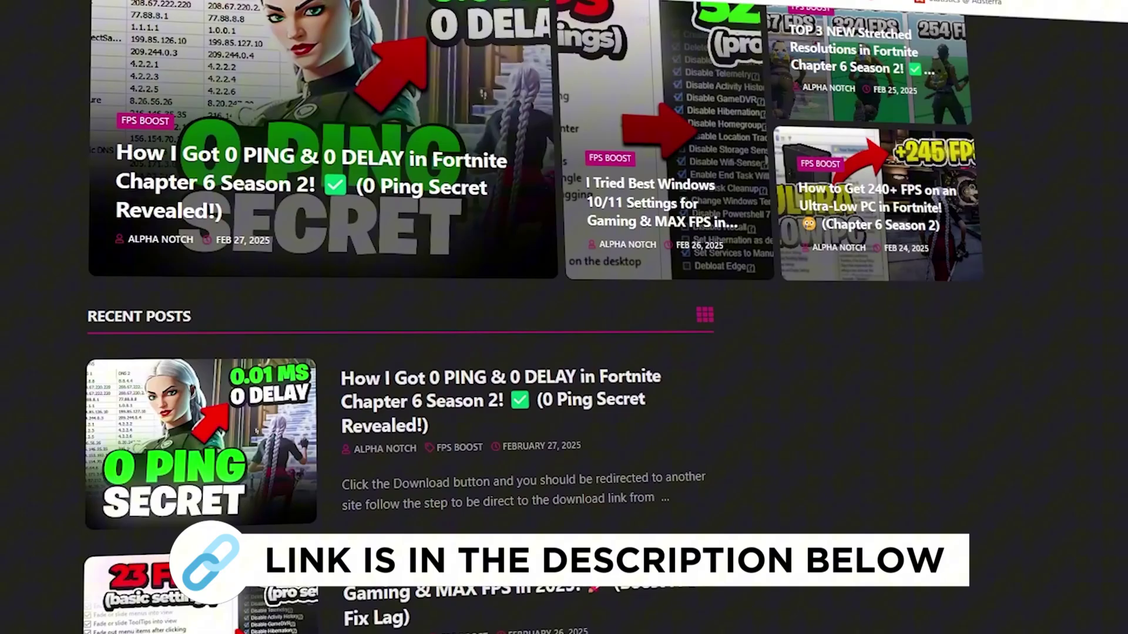
pyautogui.scroll(-8, 564, 317)
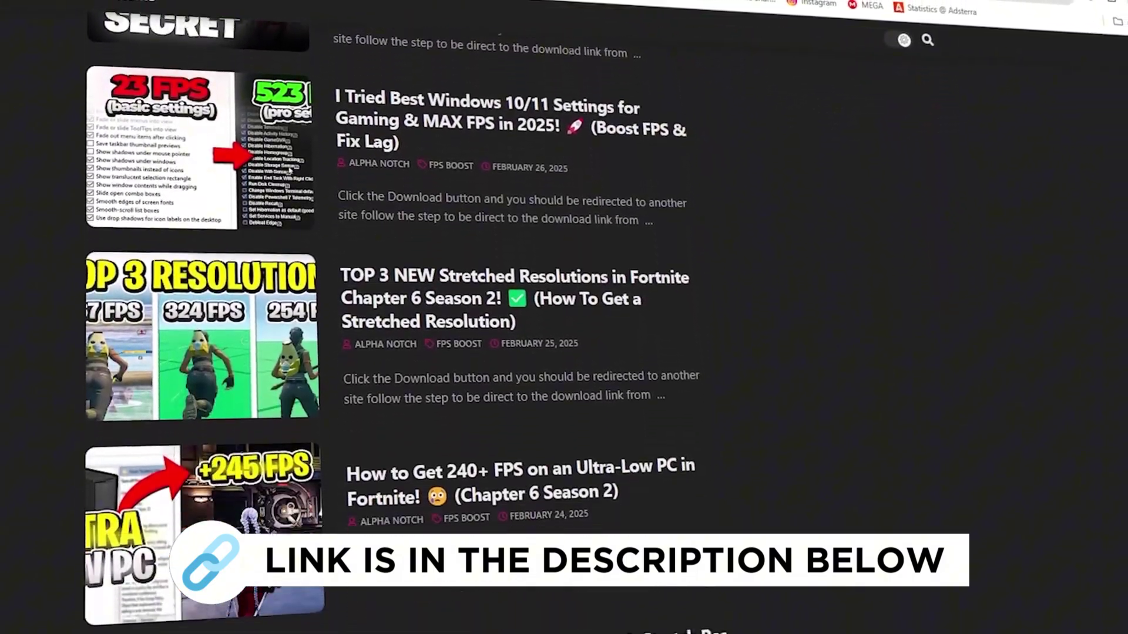
pyautogui.scroll(-3, 564, 317)
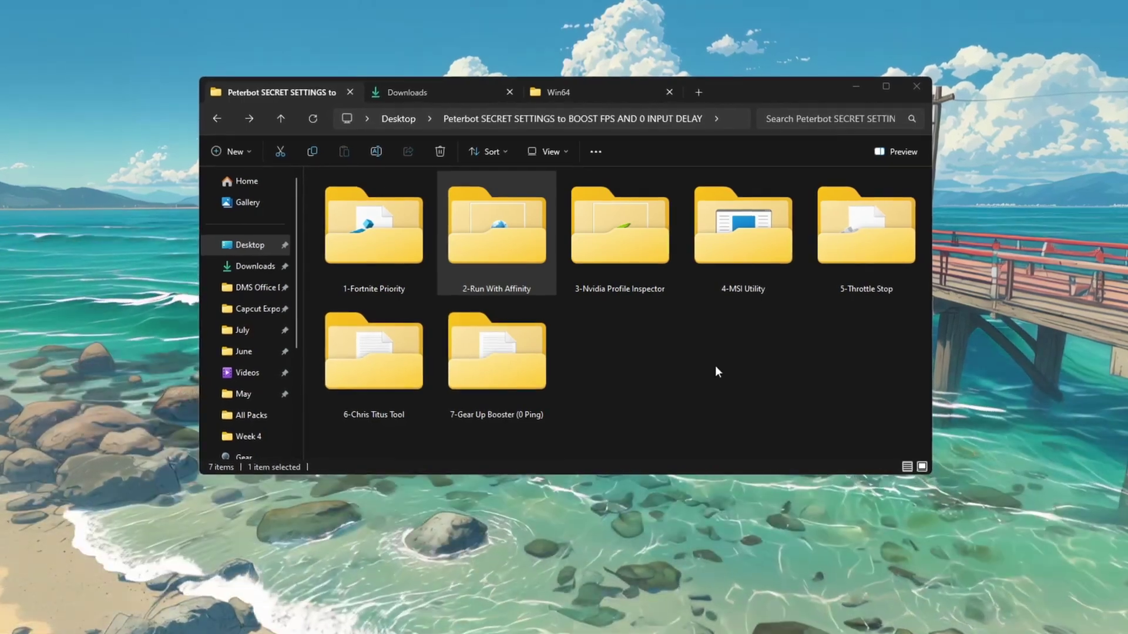
# - Launch RunWithAffinity.exe from the 2-Run With Affinity folder and close the folder window
pyautogui.doubleClick(475, 246)
pyautogui.click(342, 196)
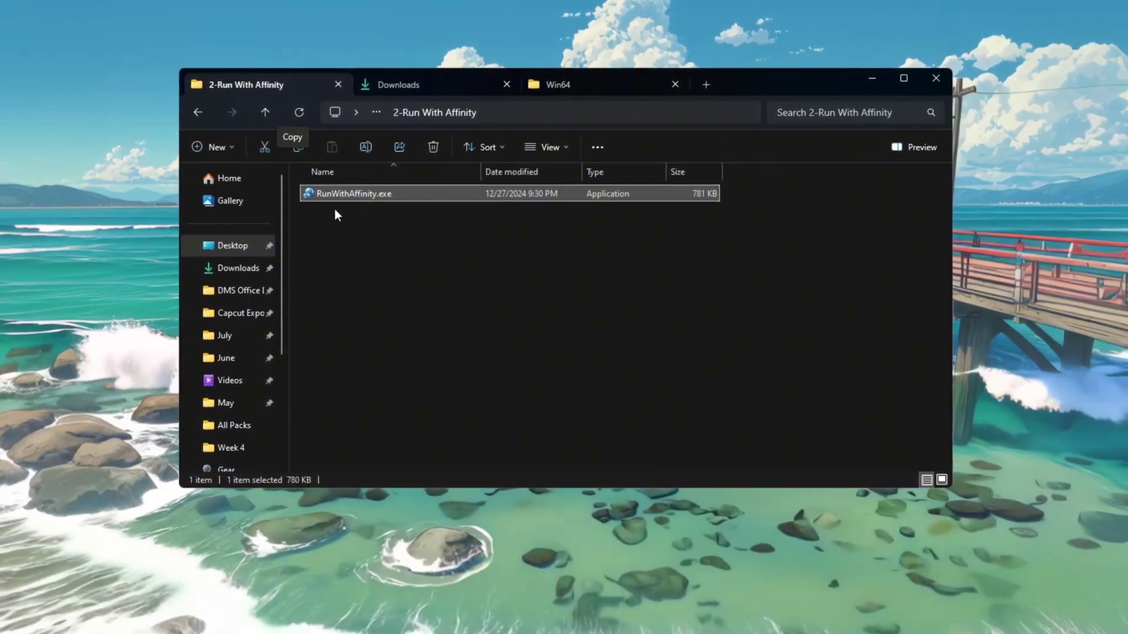
pyautogui.doubleClick(434, 196)
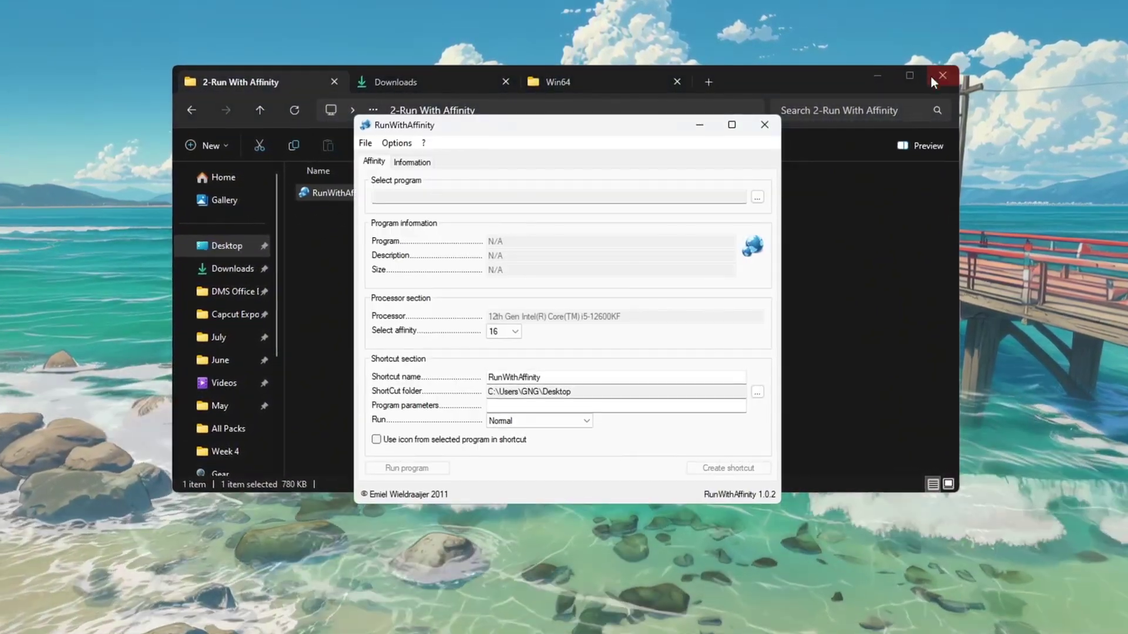
pyautogui.click(868, 69)
pyautogui.click(877, 75)
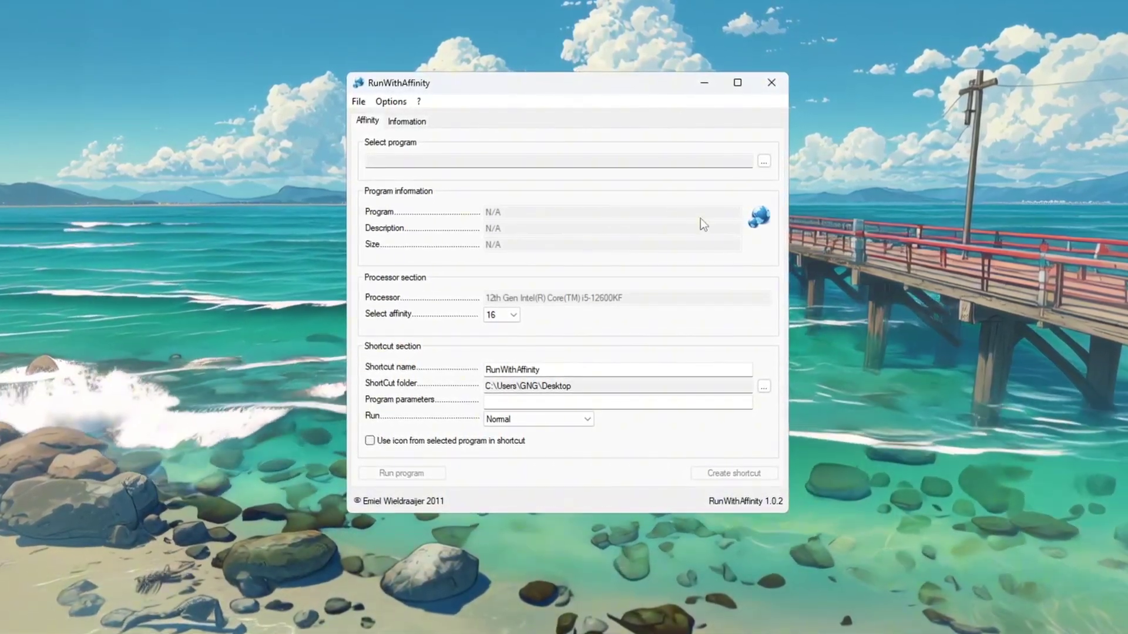
# - Make a desktop shortcut running FortniteLauncher.exe maximized with affinity 16
pyautogui.click(764, 161)
pyautogui.click(374, 300)
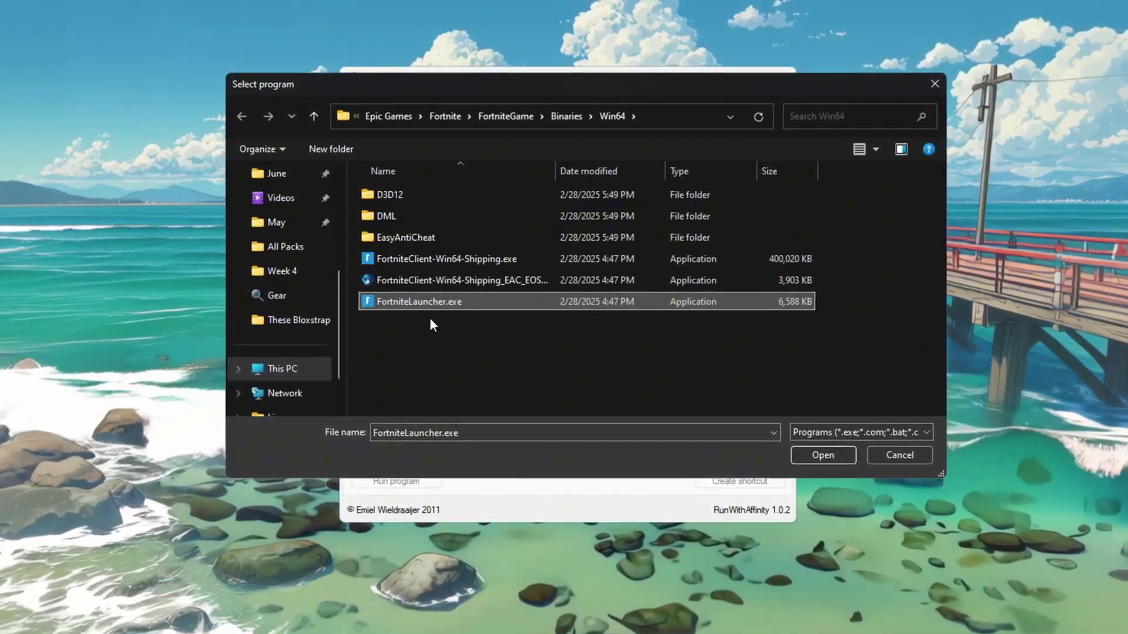
pyautogui.click(824, 456)
pyautogui.click(507, 319)
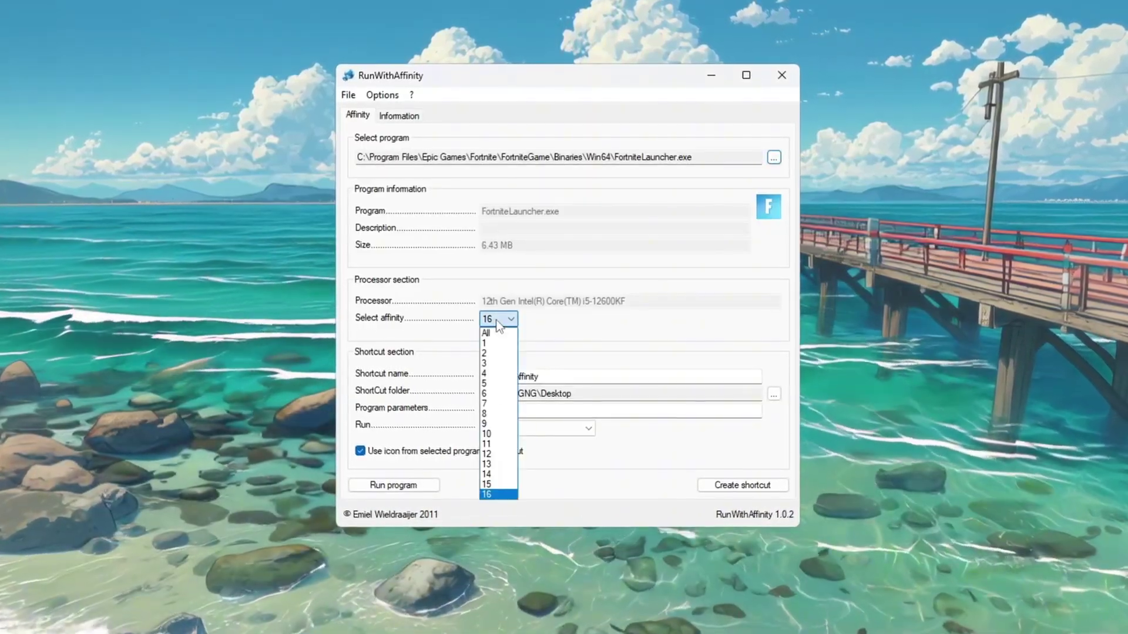
pyautogui.click(505, 495)
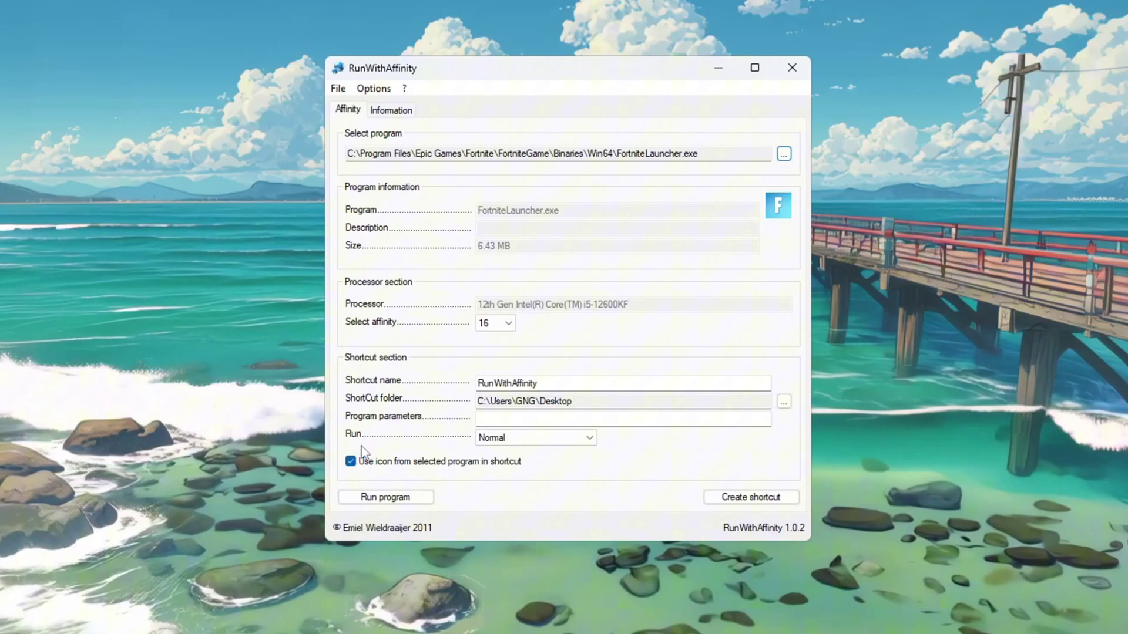
pyautogui.click(514, 445)
pyautogui.click(514, 478)
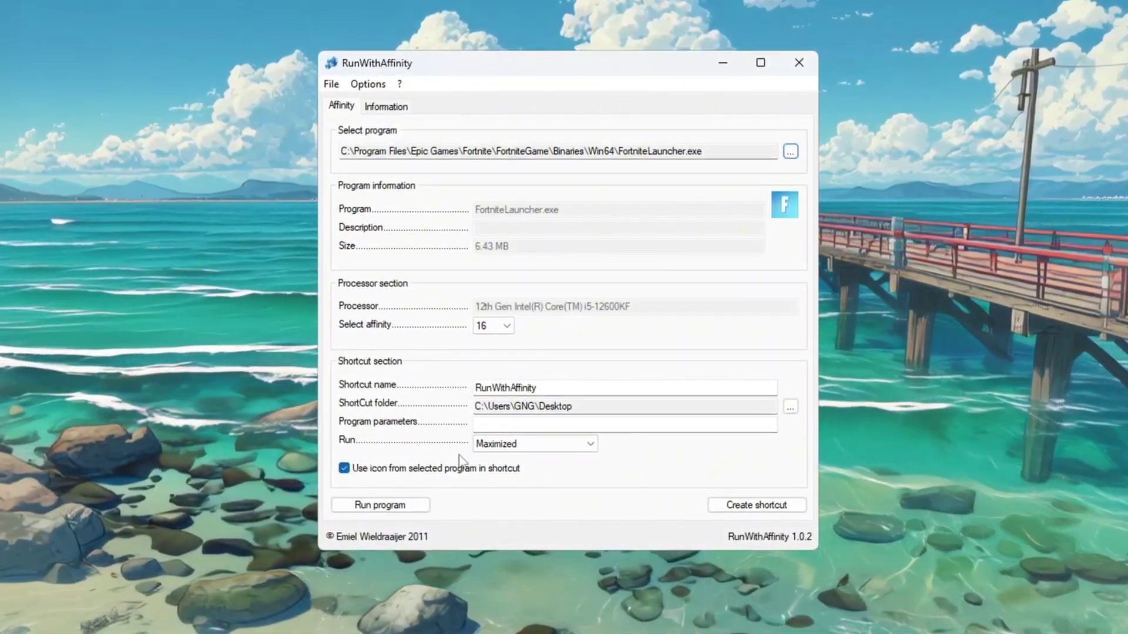
pyautogui.click(781, 515)
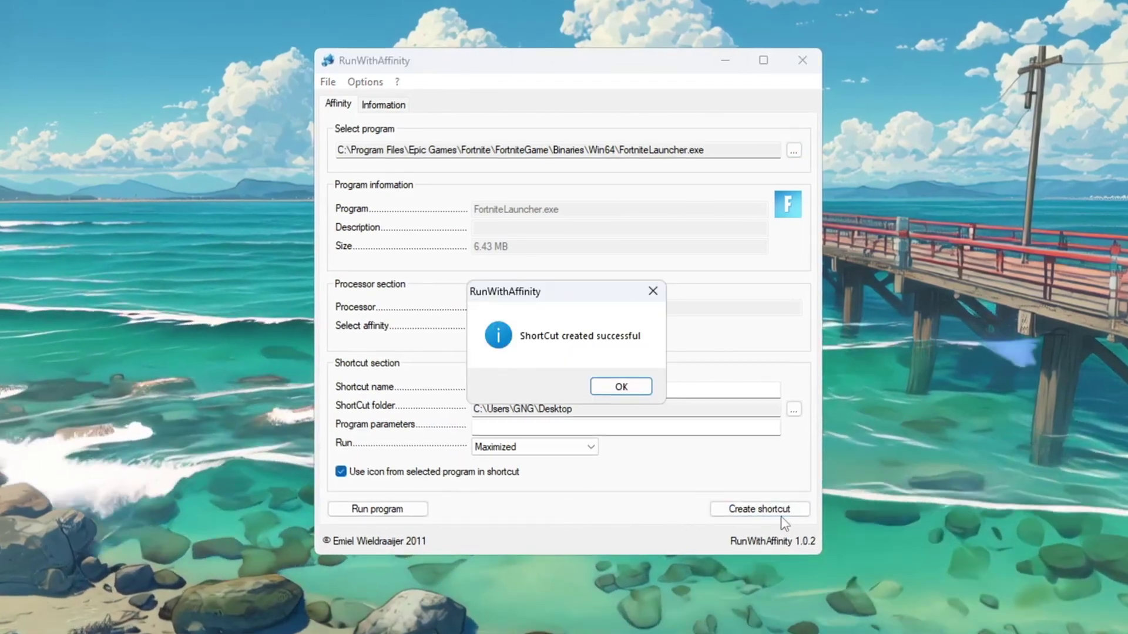
pyautogui.click(636, 390)
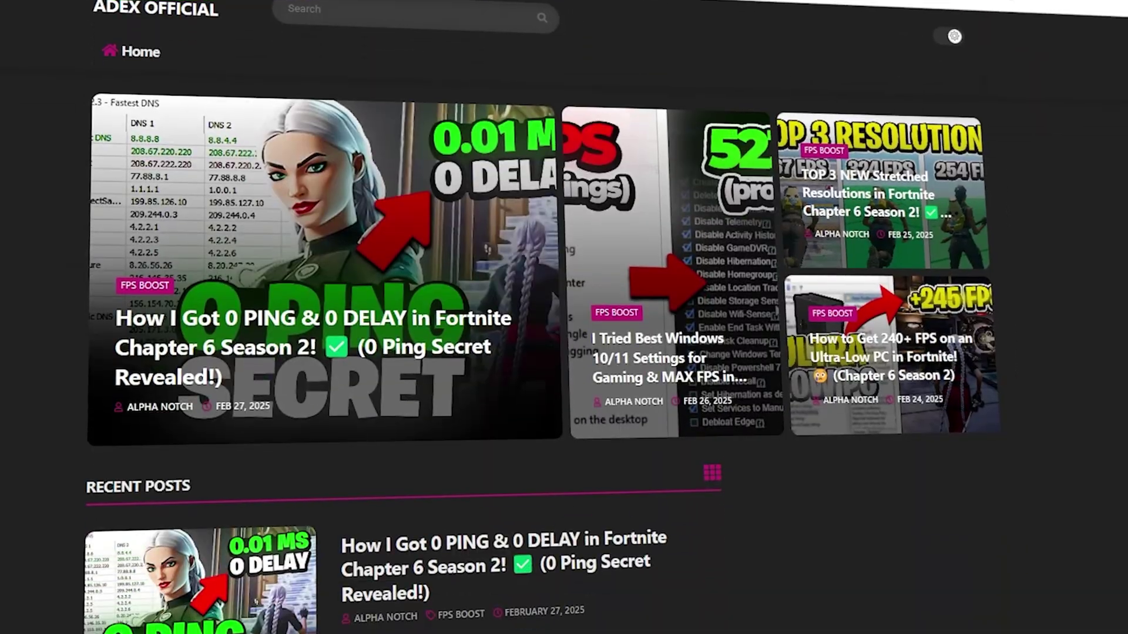
# - Scroll the ADEX OFFICIAL homepage down to its Recent Posts tweak guides
pyautogui.scroll(-7, 564, 317)
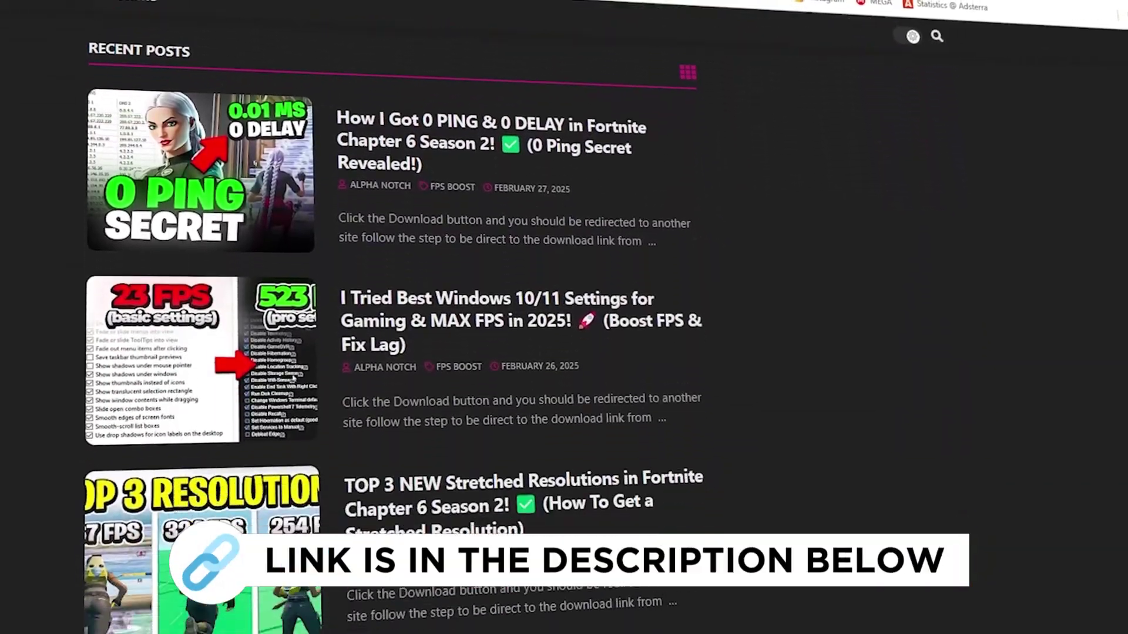
pyautogui.scroll(-9, 564, 317)
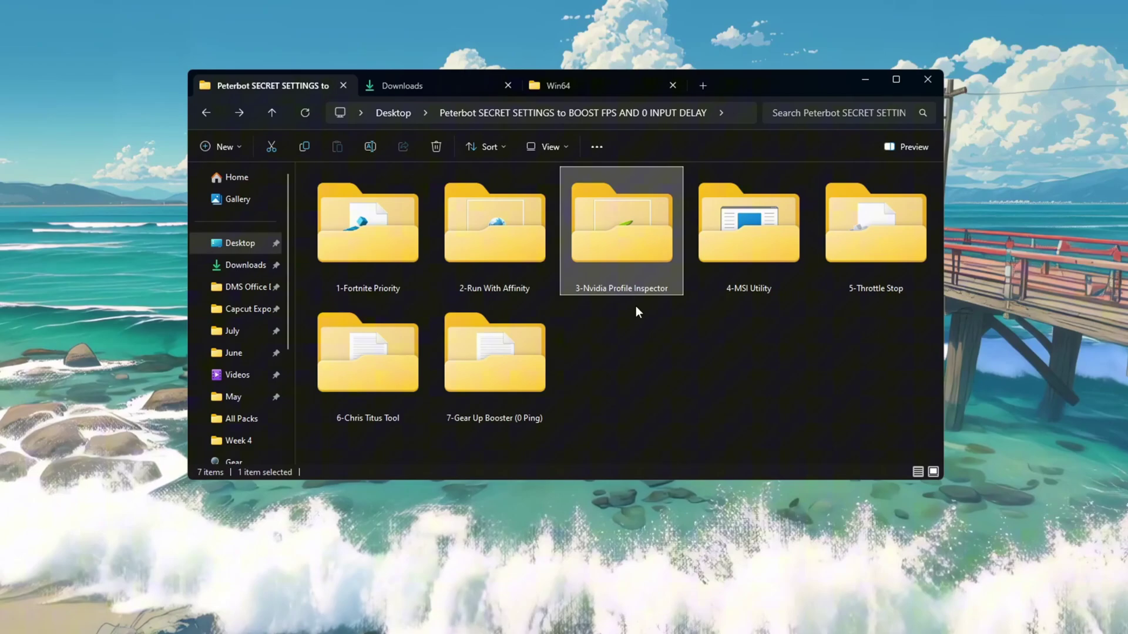
# - Run nvidiaProfileInspector.exe from the 3-Nvidia Profile Inspector folder
pyautogui.doubleClick(644, 256)
pyautogui.click(324, 195)
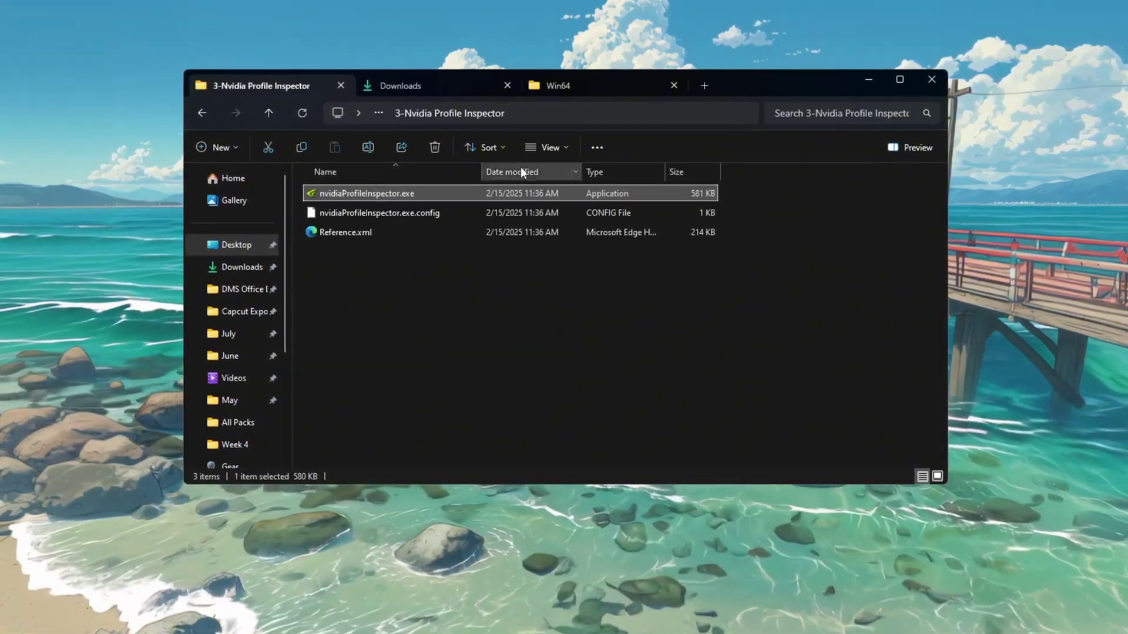
pyautogui.moveTo(355, 200)
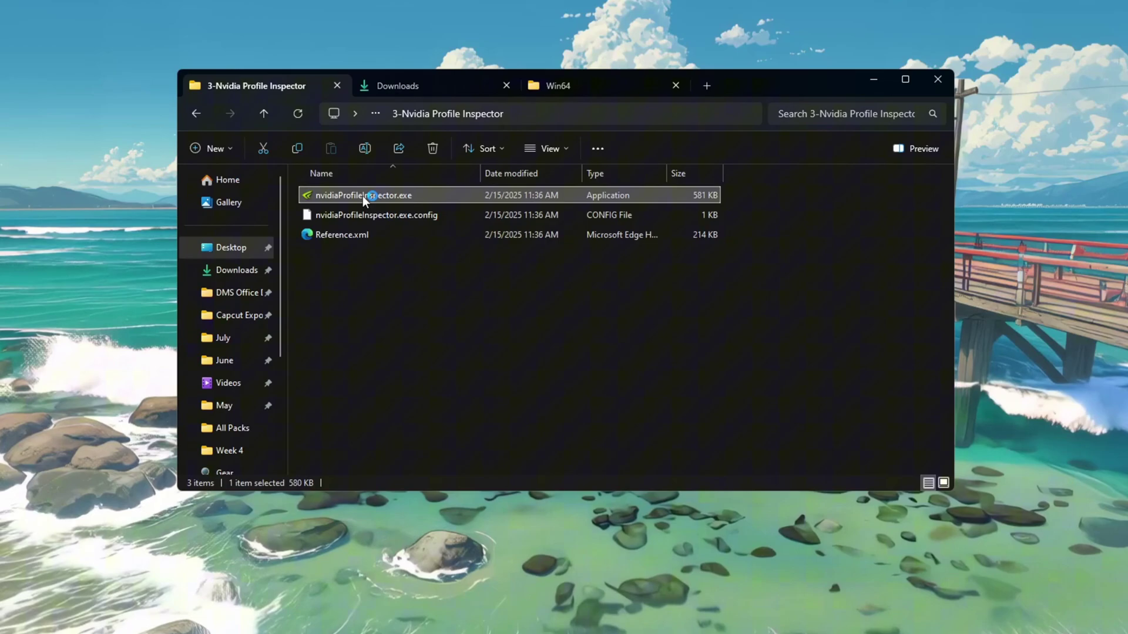
pyautogui.doubleClick(362, 196)
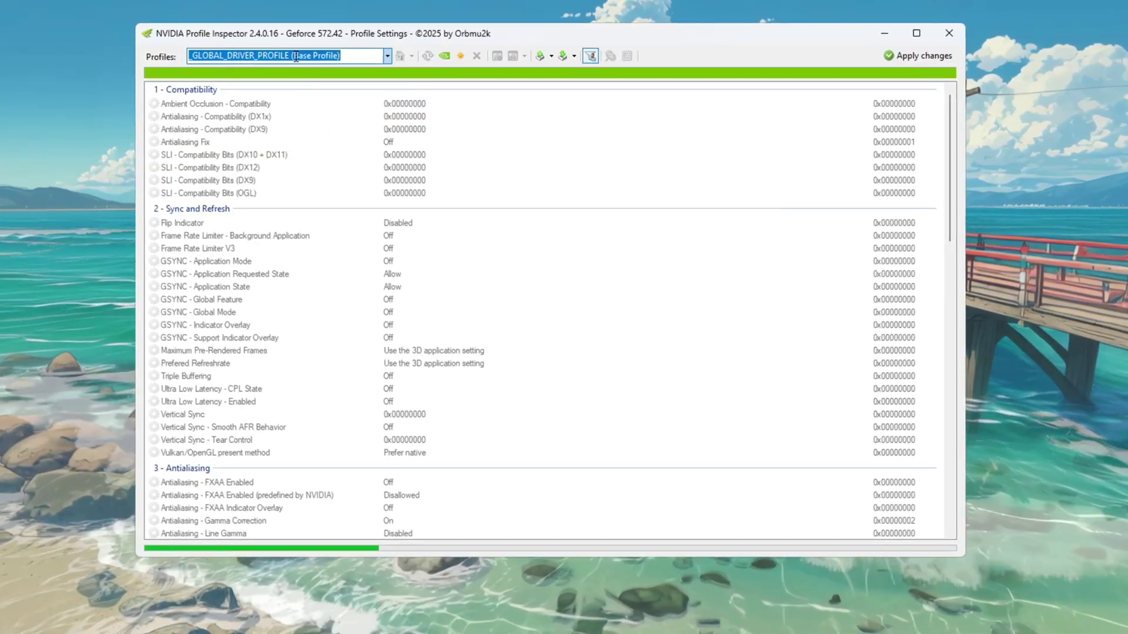
# - Load the Fortnite profile and check Transparency Supersampling is 0x00000008 AA_MODE_REPLAY_MODE_ALL
pyautogui.write('fort')
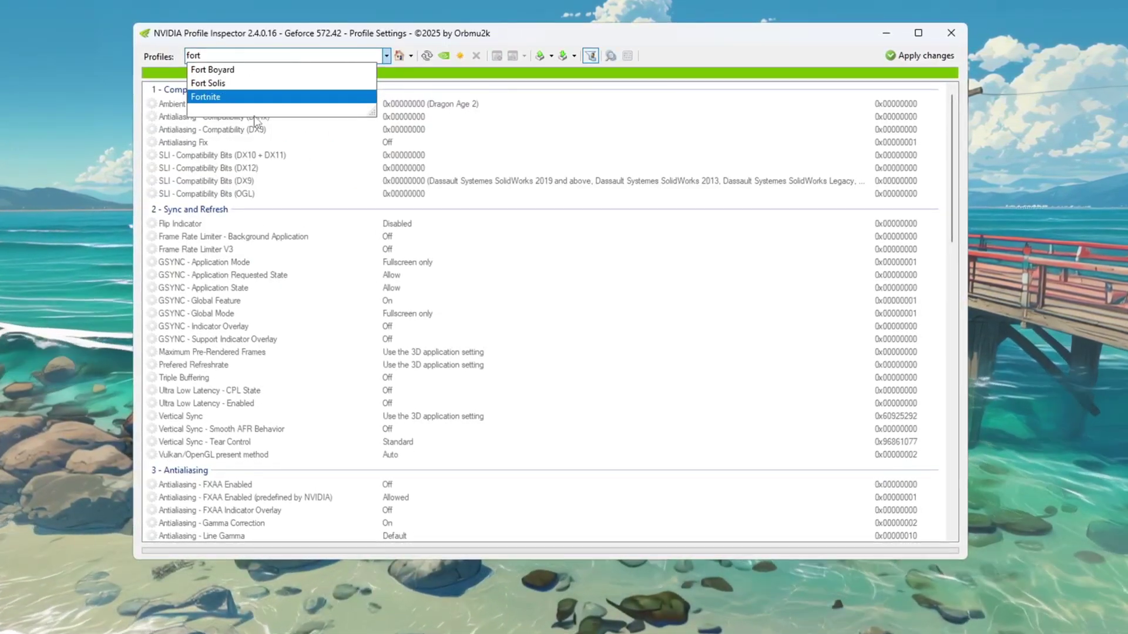
pyautogui.press('Return')
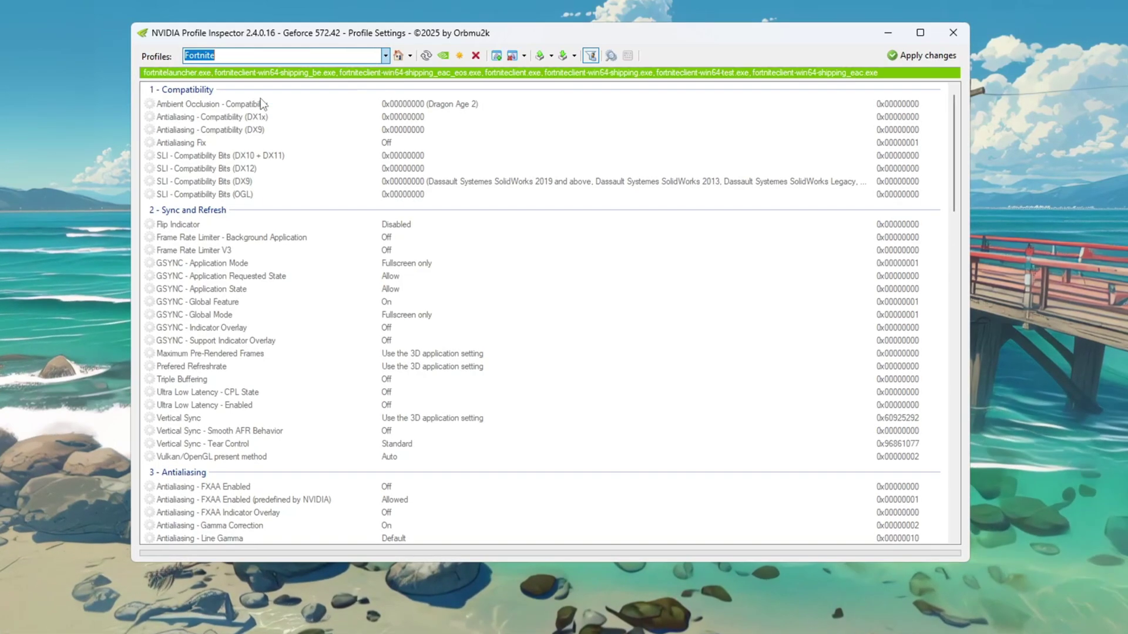
pyautogui.click(565, 57)
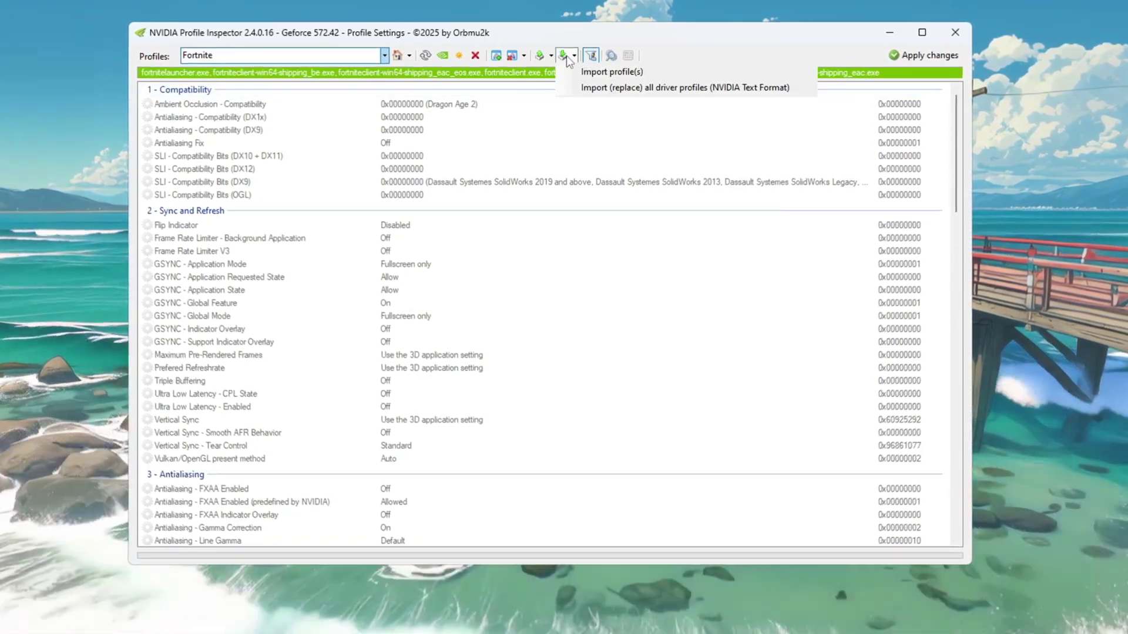
pyautogui.click(473, 72)
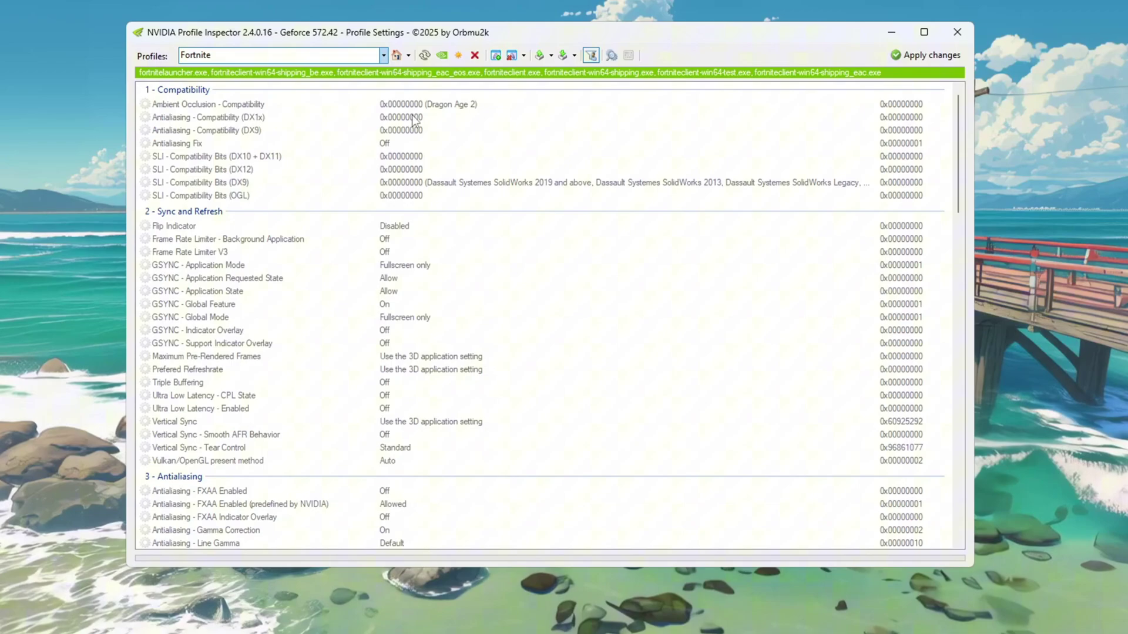
pyautogui.scroll(-8, 290, 245)
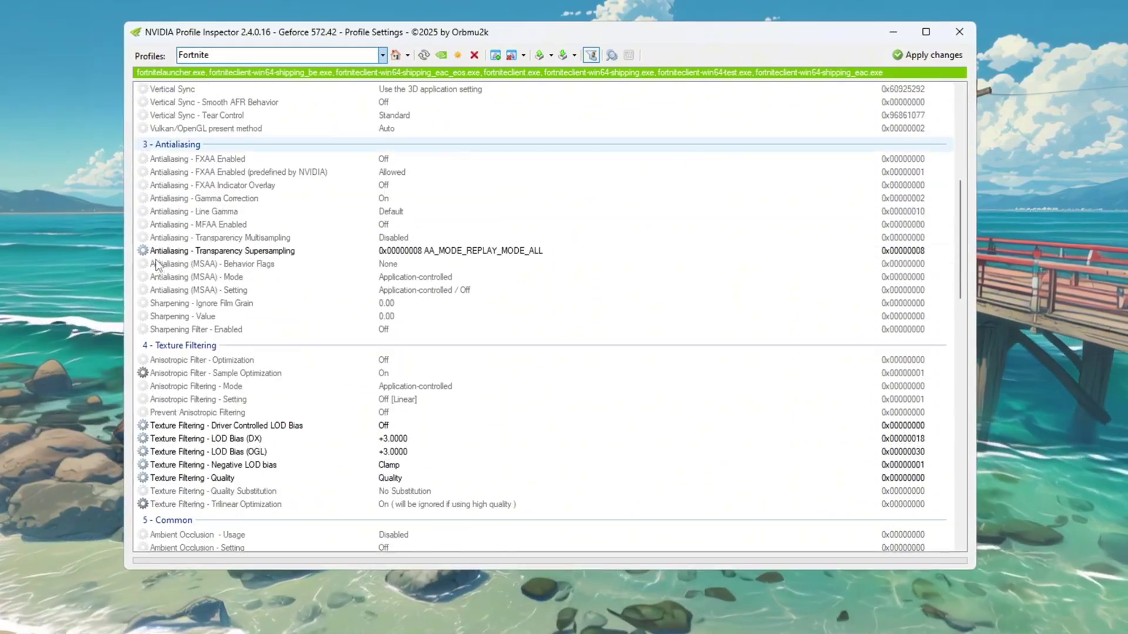
pyautogui.click(224, 253)
pyautogui.click(565, 249)
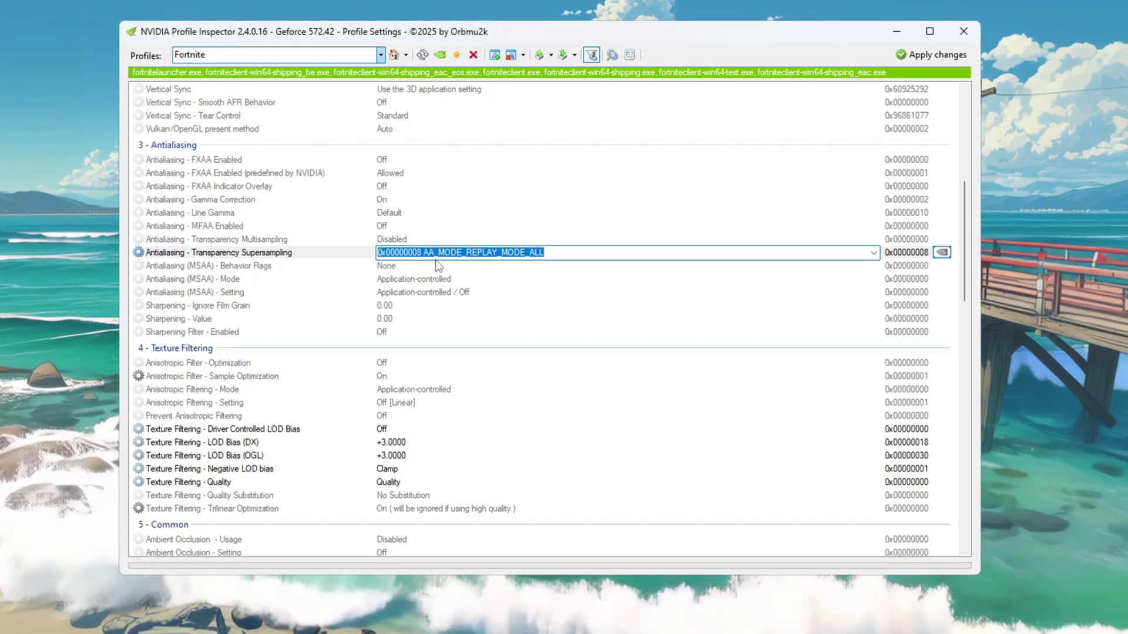
# - Set Fortnite's Texture Filtering - Quality to High quality
pyautogui.scroll(-5, 198, 264)
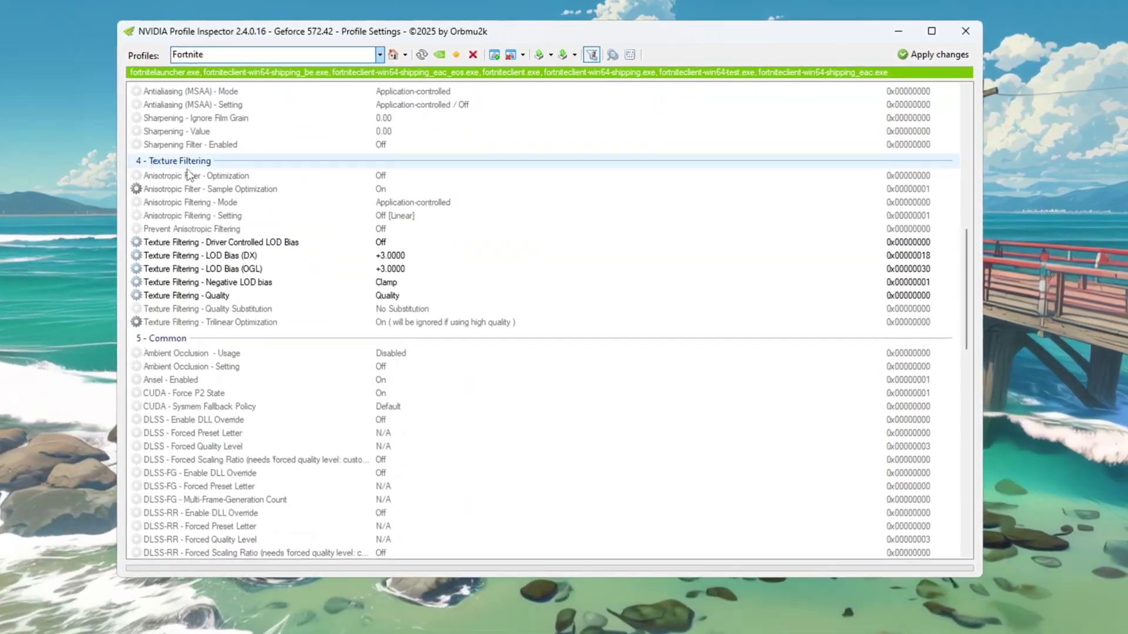
pyautogui.click(209, 245)
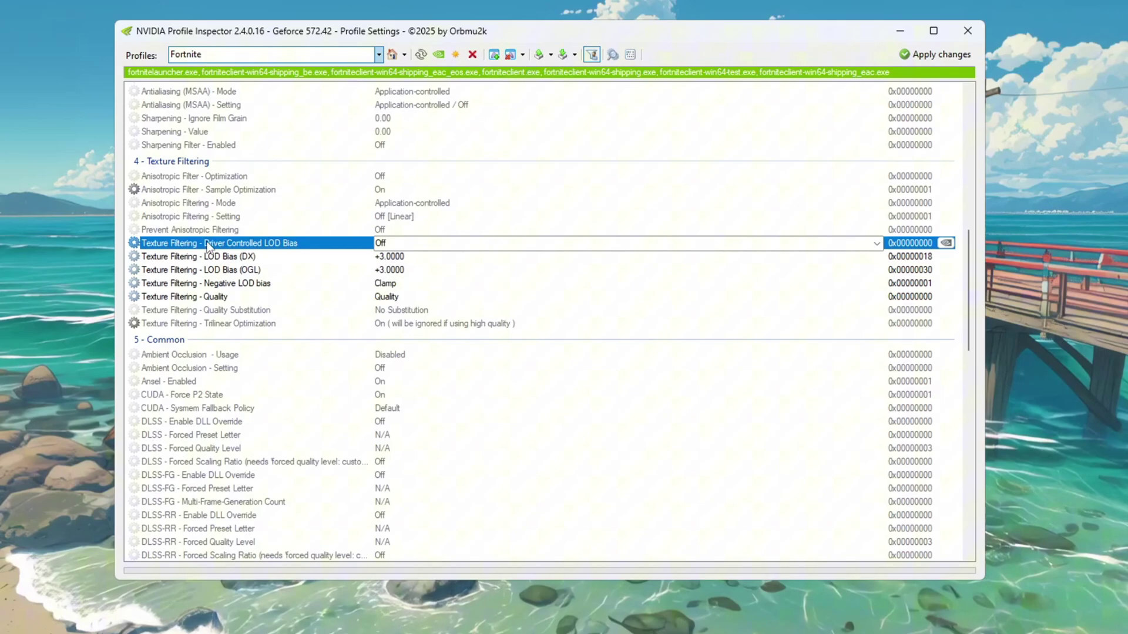
pyautogui.click(169, 258)
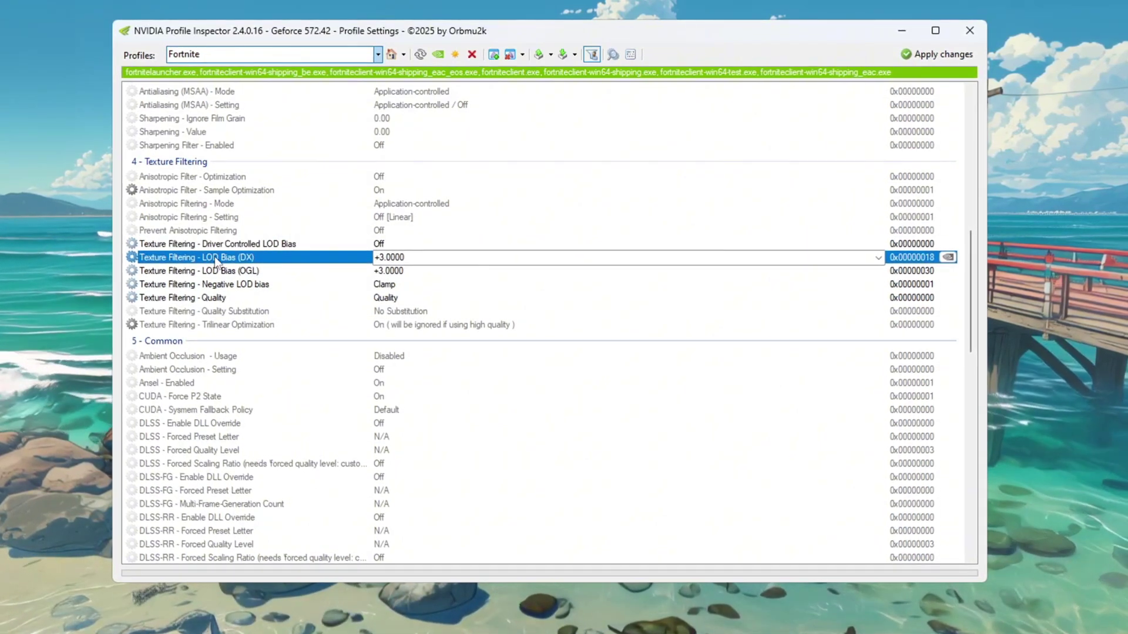
pyautogui.click(158, 272)
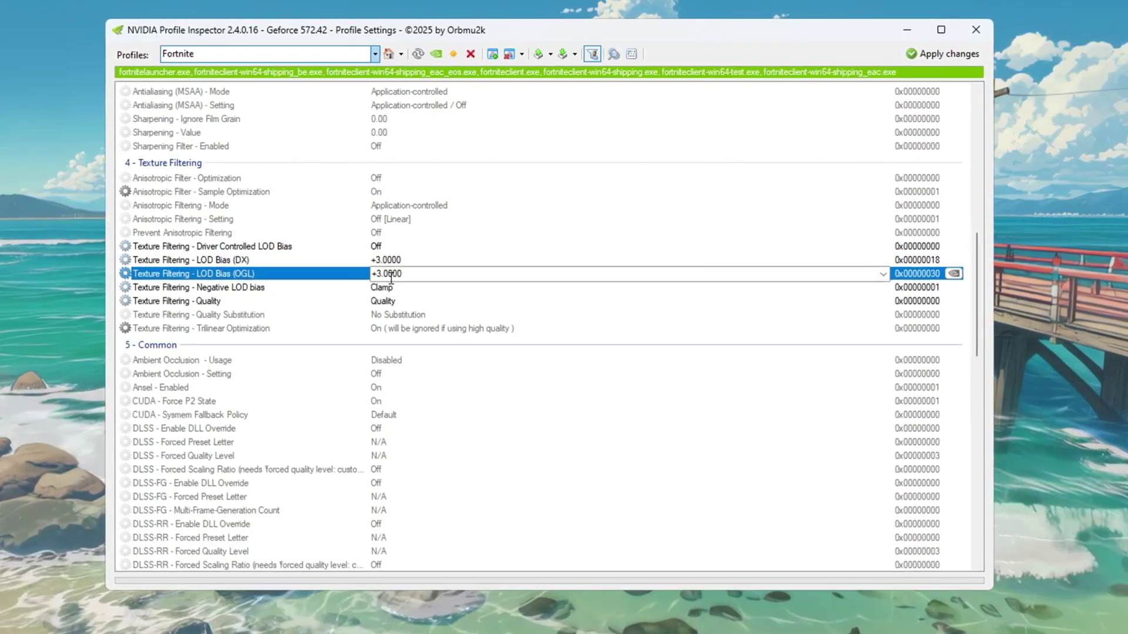
pyautogui.click(171, 291)
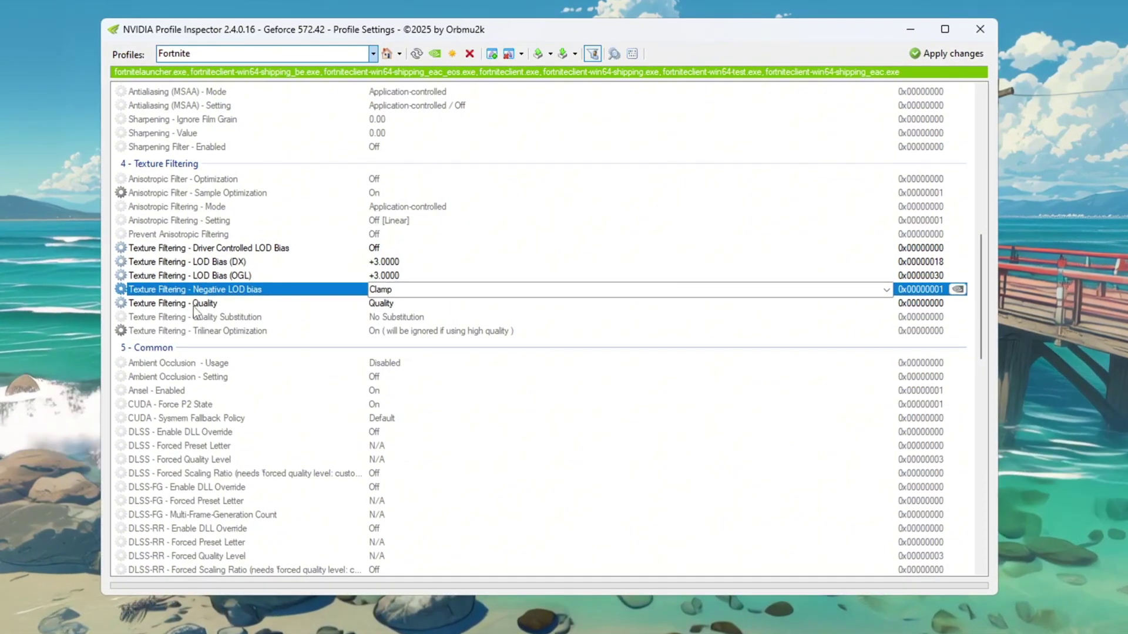
pyautogui.click(196, 303)
pyautogui.click(884, 302)
pyautogui.click(861, 351)
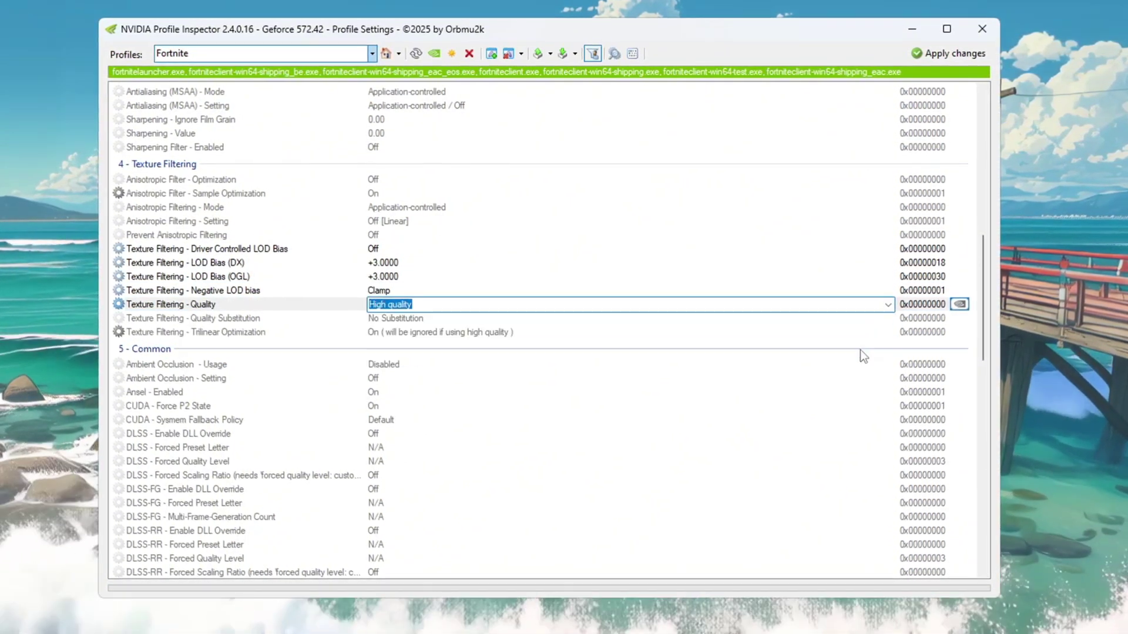
# - Set Power Management - Mode to Optimal performance and apply the profile changes
pyautogui.scroll(-8, 295, 332)
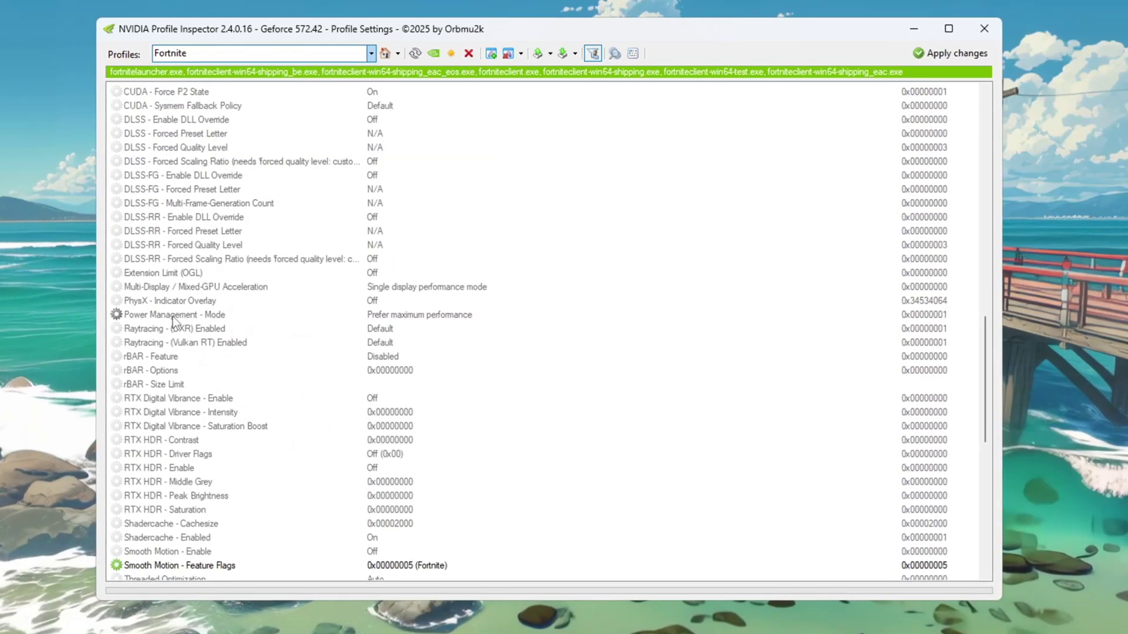
pyautogui.click(173, 316)
pyautogui.click(869, 316)
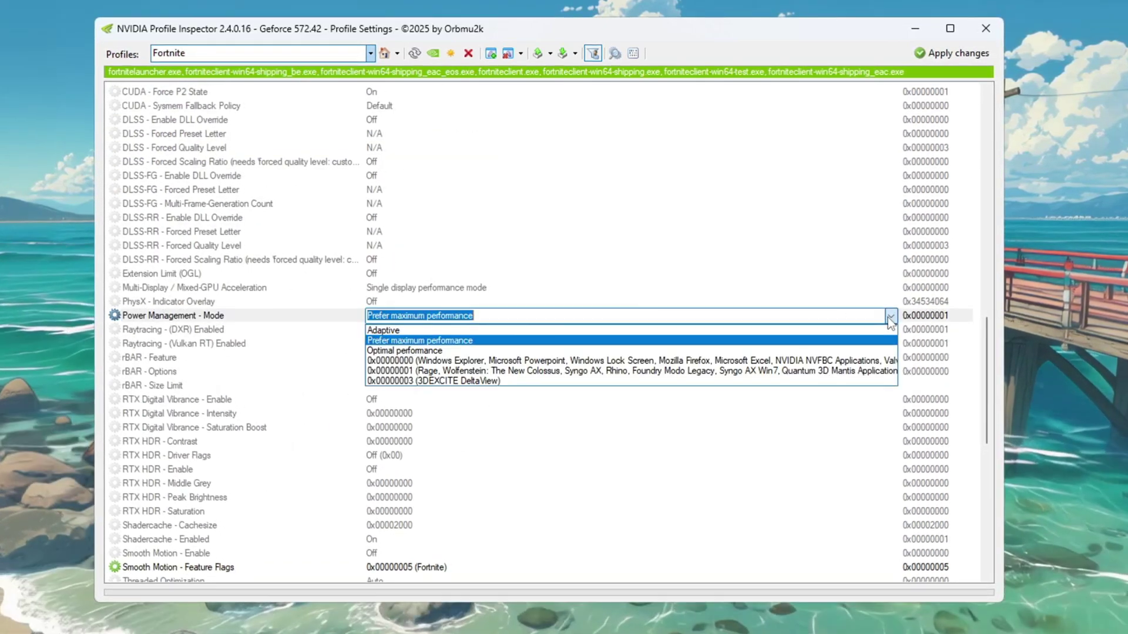
pyautogui.click(870, 351)
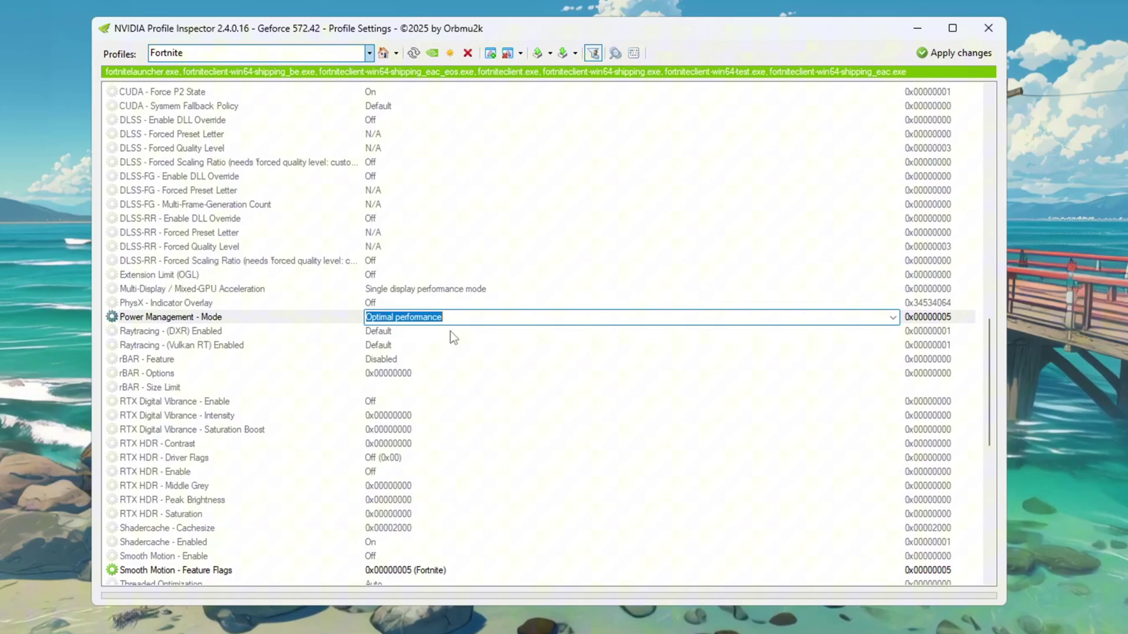
pyautogui.scroll(8, 433, 339)
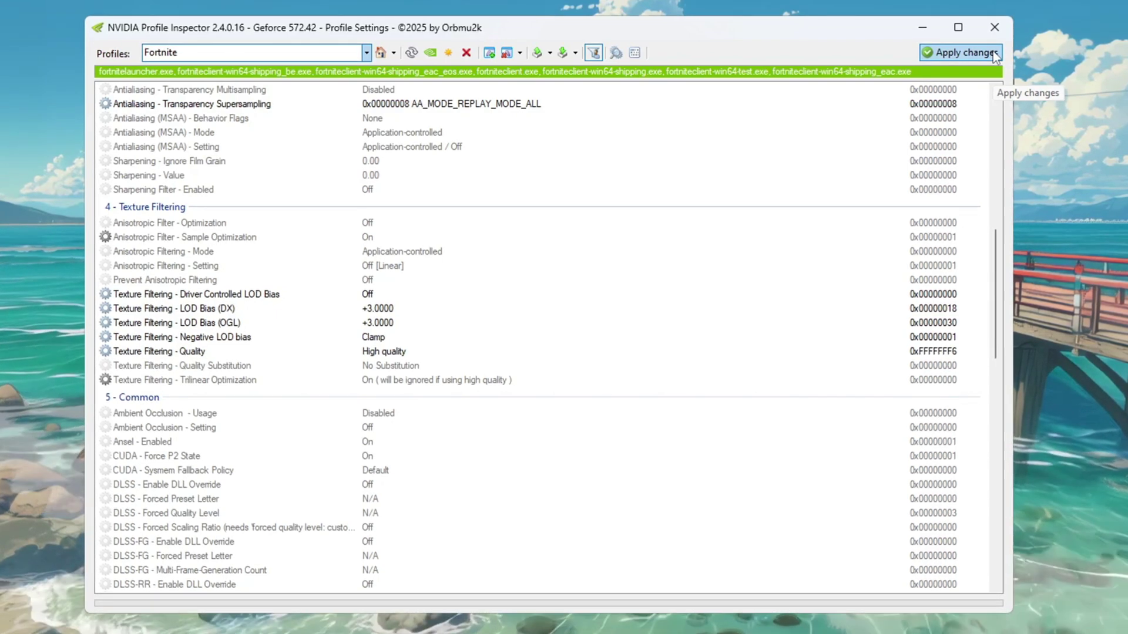
pyautogui.click(964, 52)
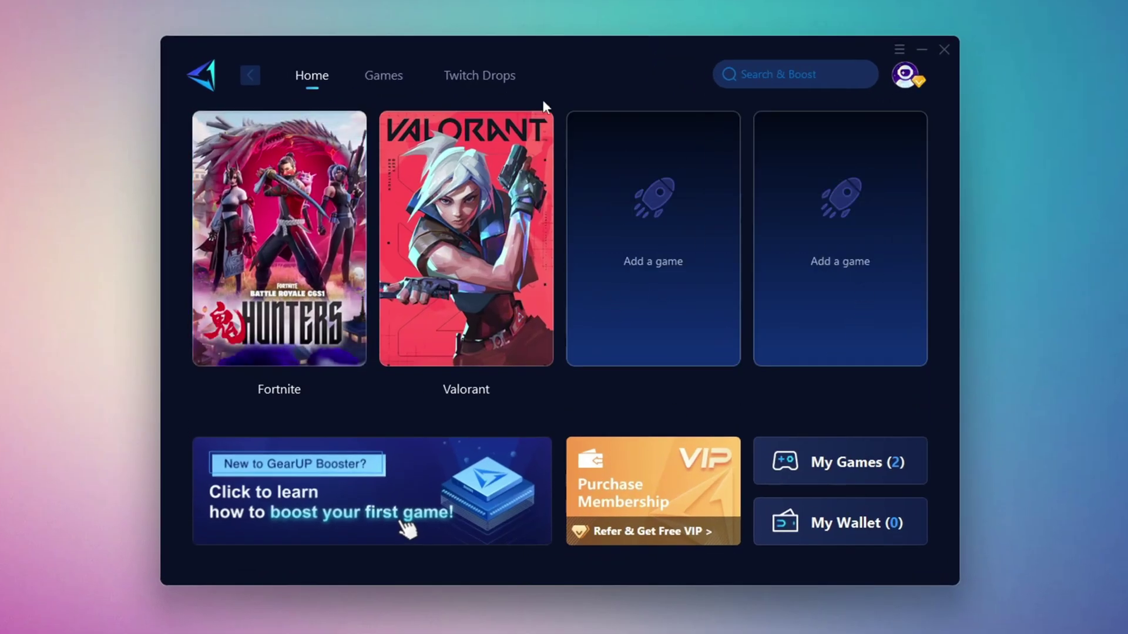
# - Boost Fortnite from GearUP's Home page on the Middle East region with the auto node
pyautogui.moveTo(496, 256)
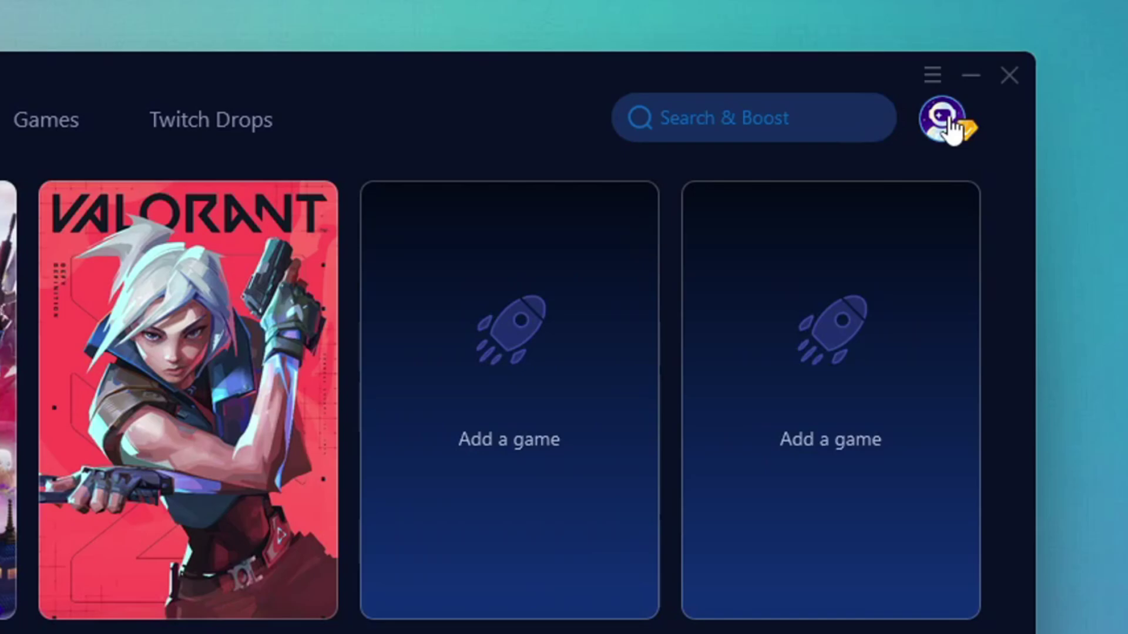
pyautogui.click(949, 120)
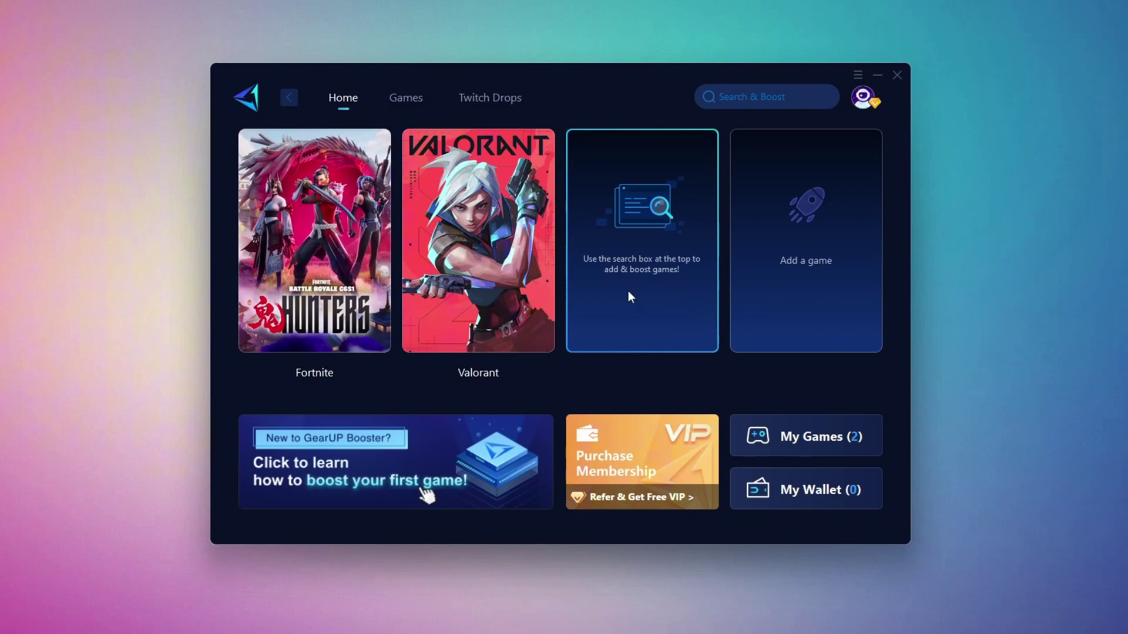
pyautogui.click(405, 97)
pyautogui.scroll(-8, 623, 283)
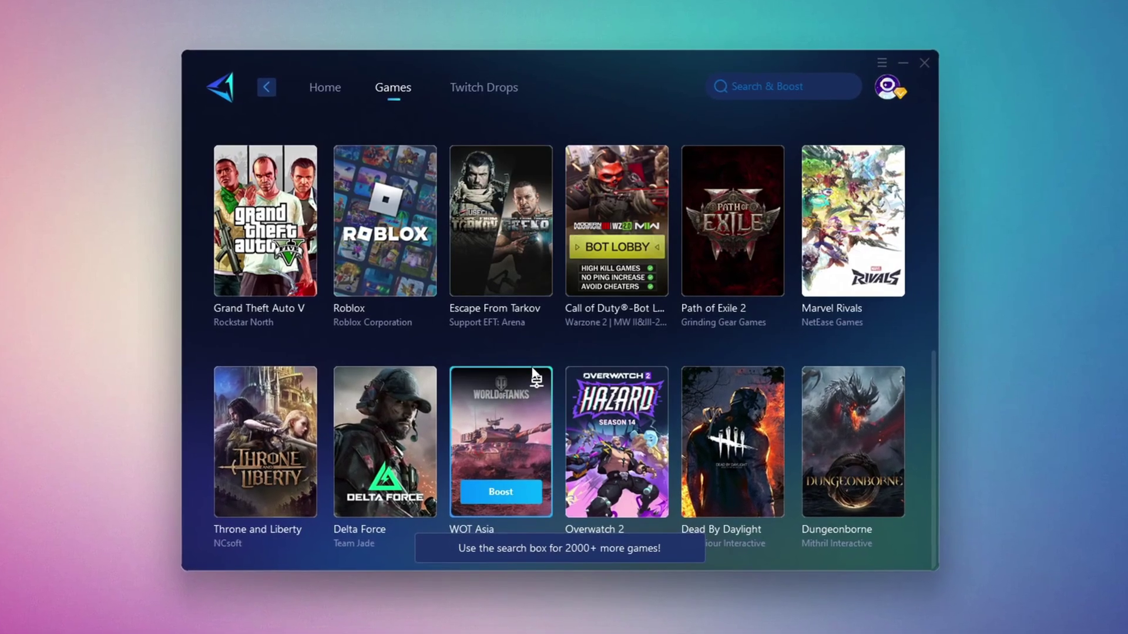
pyautogui.click(323, 89)
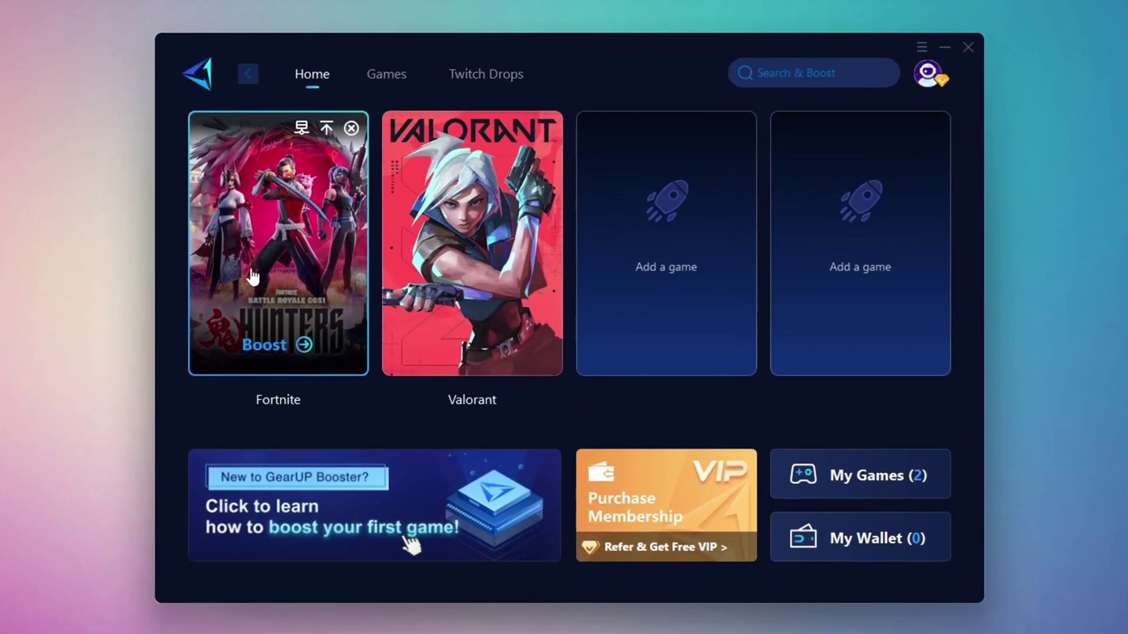
pyautogui.click(266, 344)
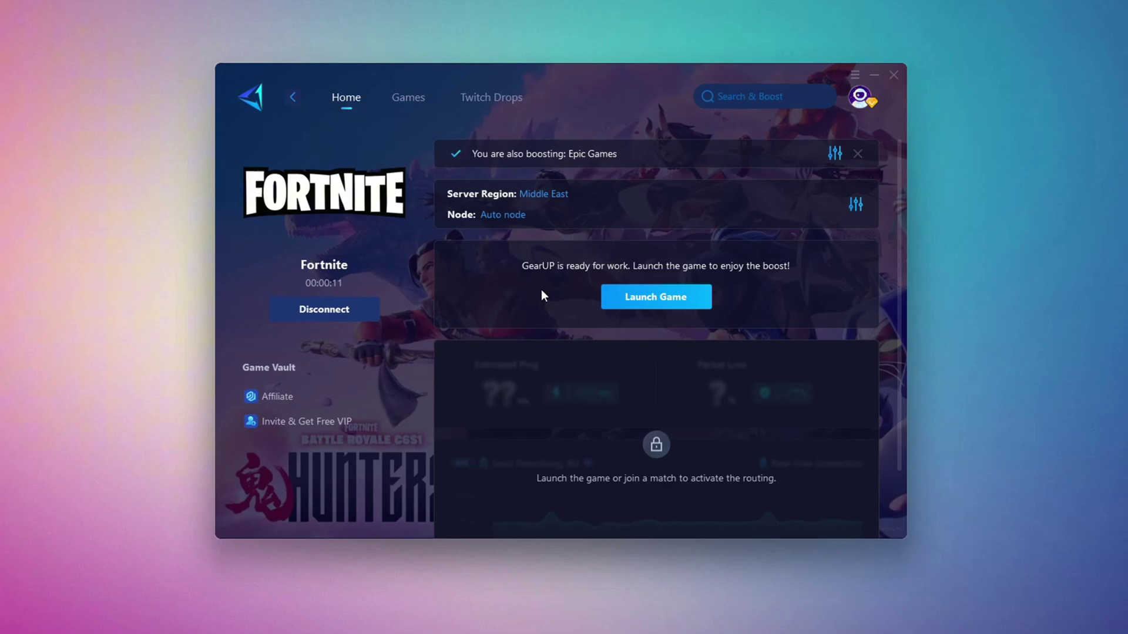
pyautogui.click(545, 195)
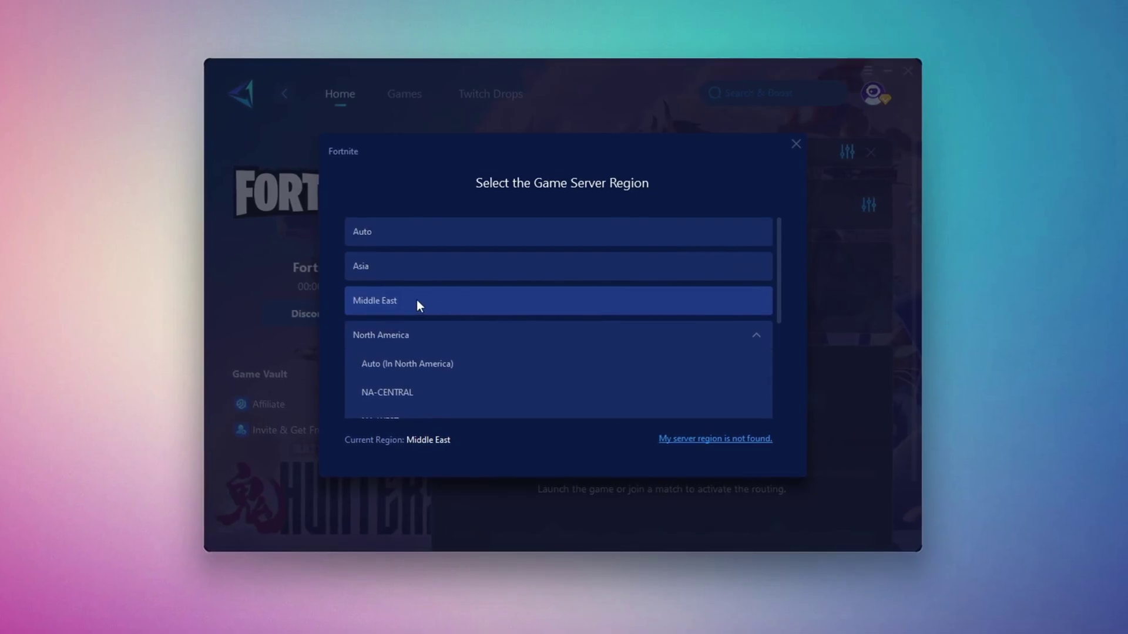
pyautogui.click(796, 144)
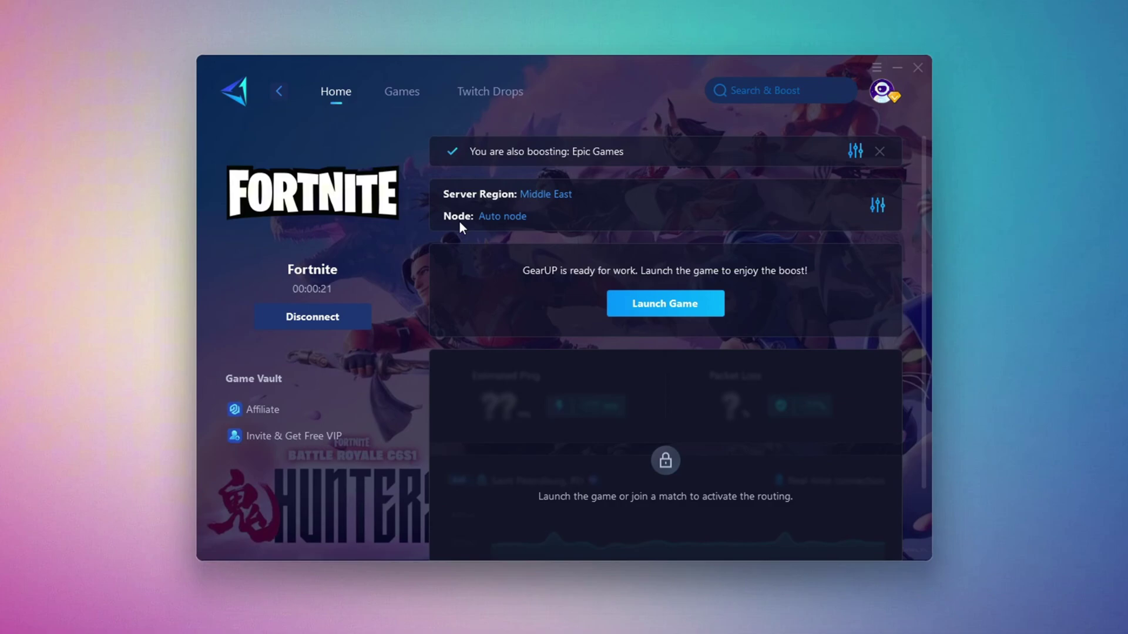
pyautogui.click(503, 217)
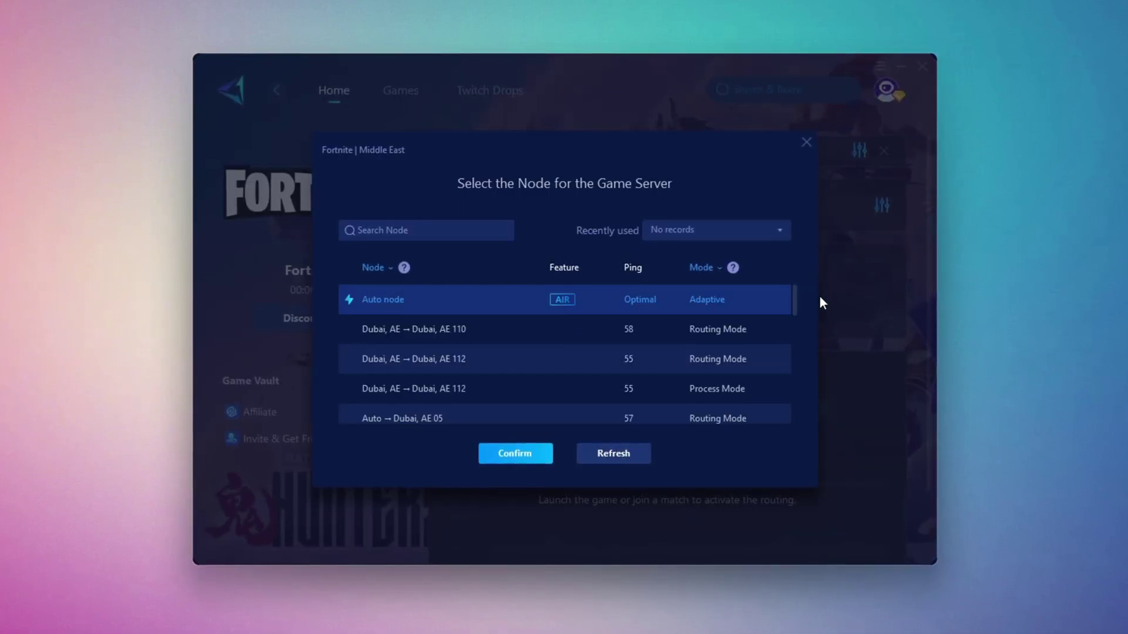
pyautogui.scroll(-1, 587, 321)
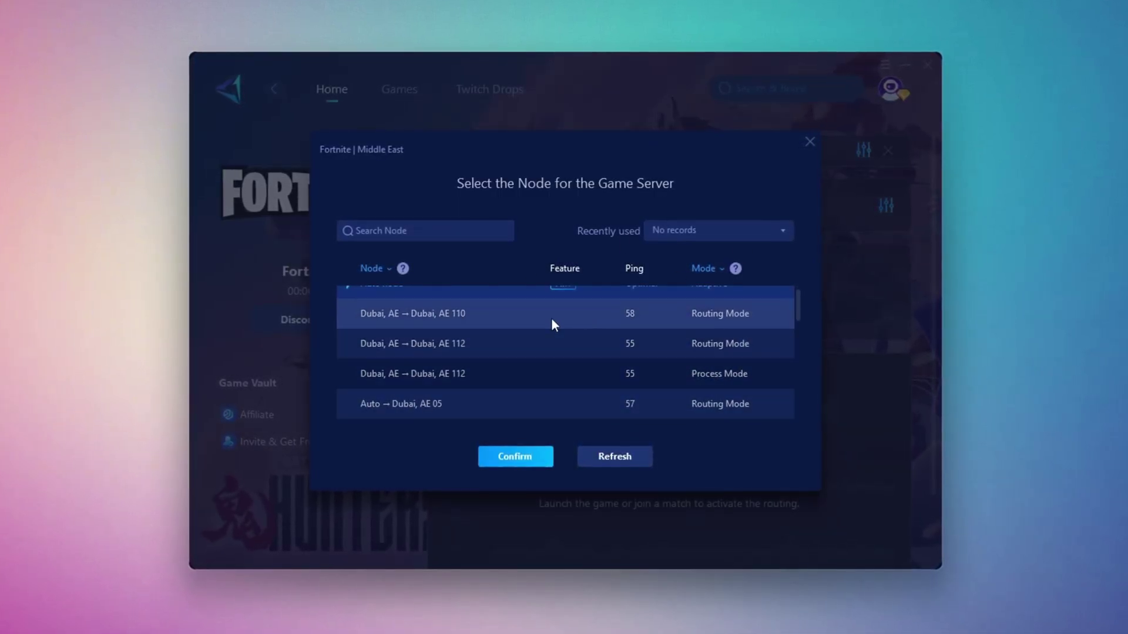
pyautogui.scroll(1, 606, 355)
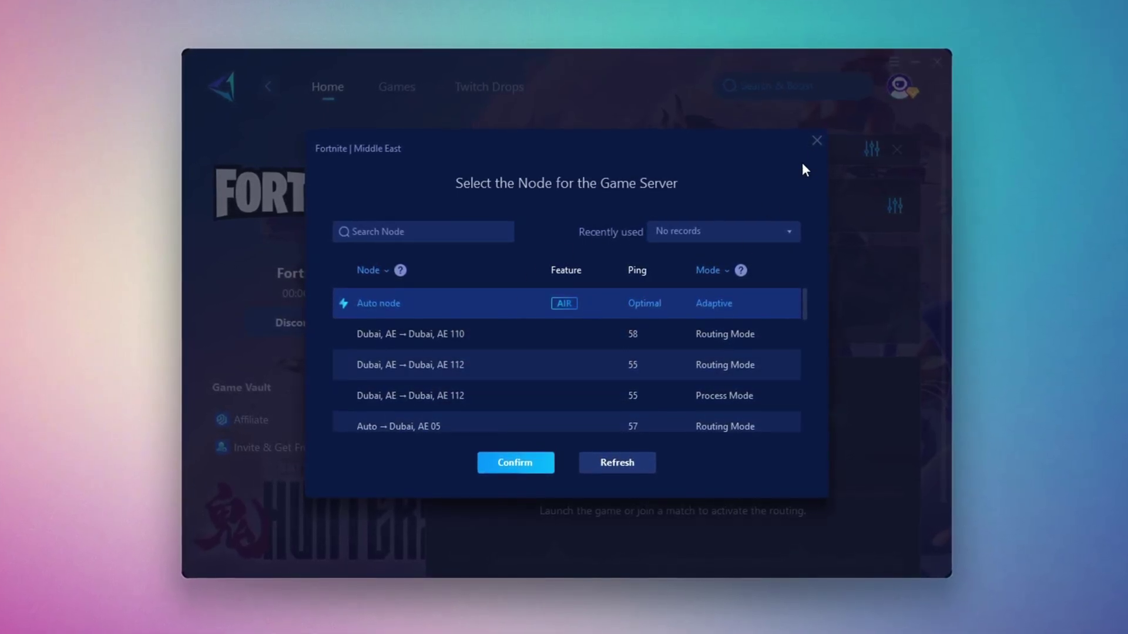
pyautogui.click(816, 141)
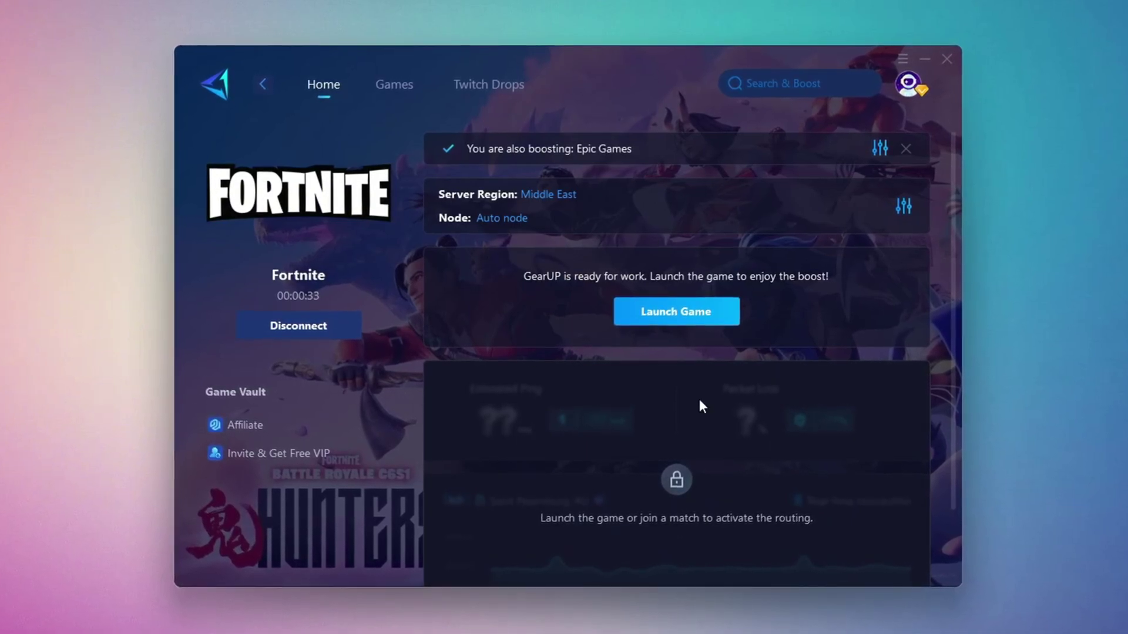
# - Close the GearUP Booster window to get the Minimize to Taskbar / Quit prompt
pyautogui.click(953, 58)
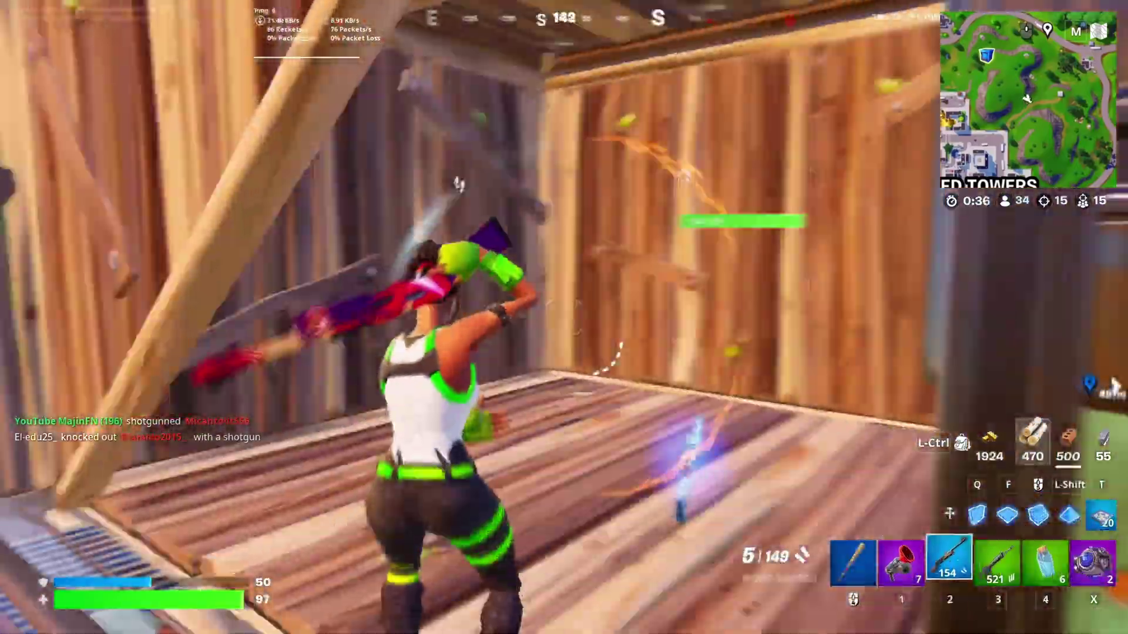
pyautogui.press('q')
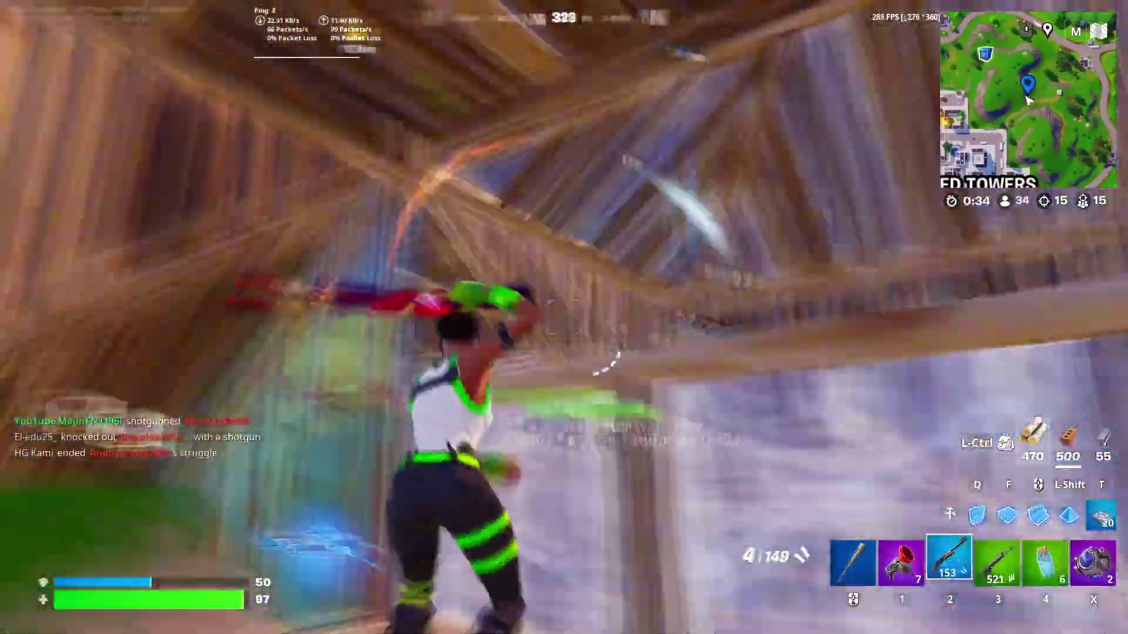
pyautogui.click(564, 317)
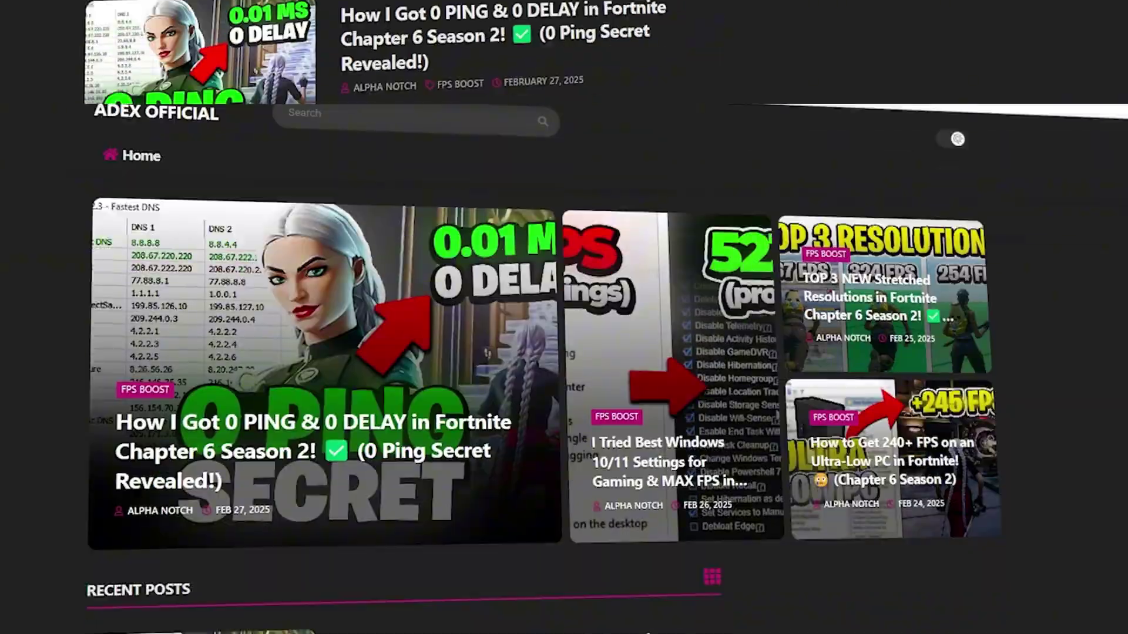
pyautogui.scroll(-8, 400, 317)
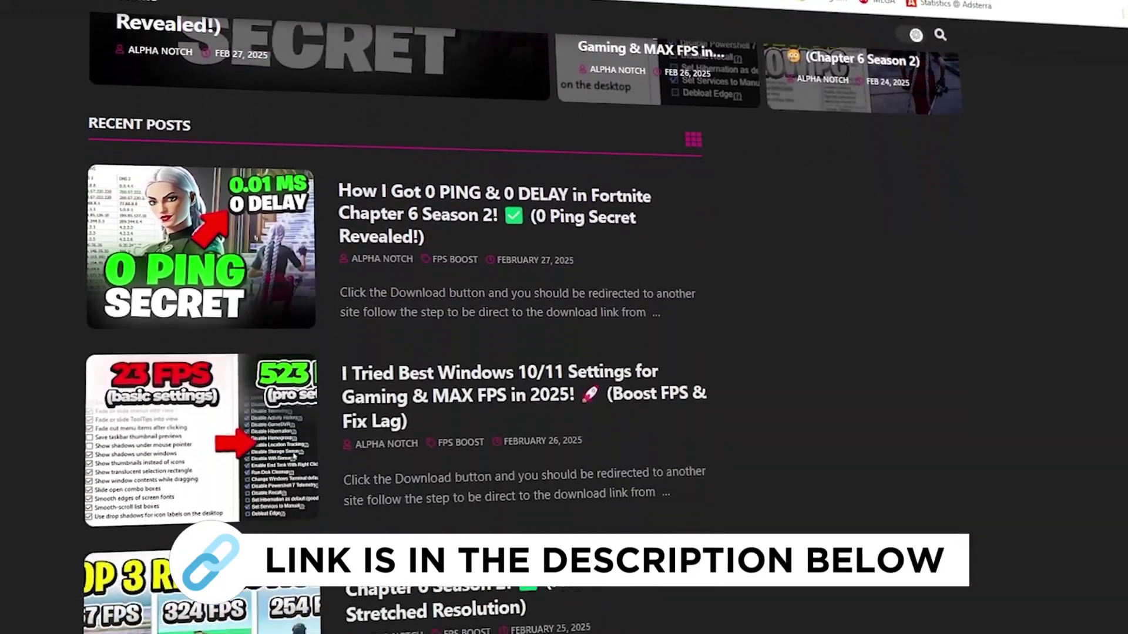
pyautogui.scroll(-5, 399, 317)
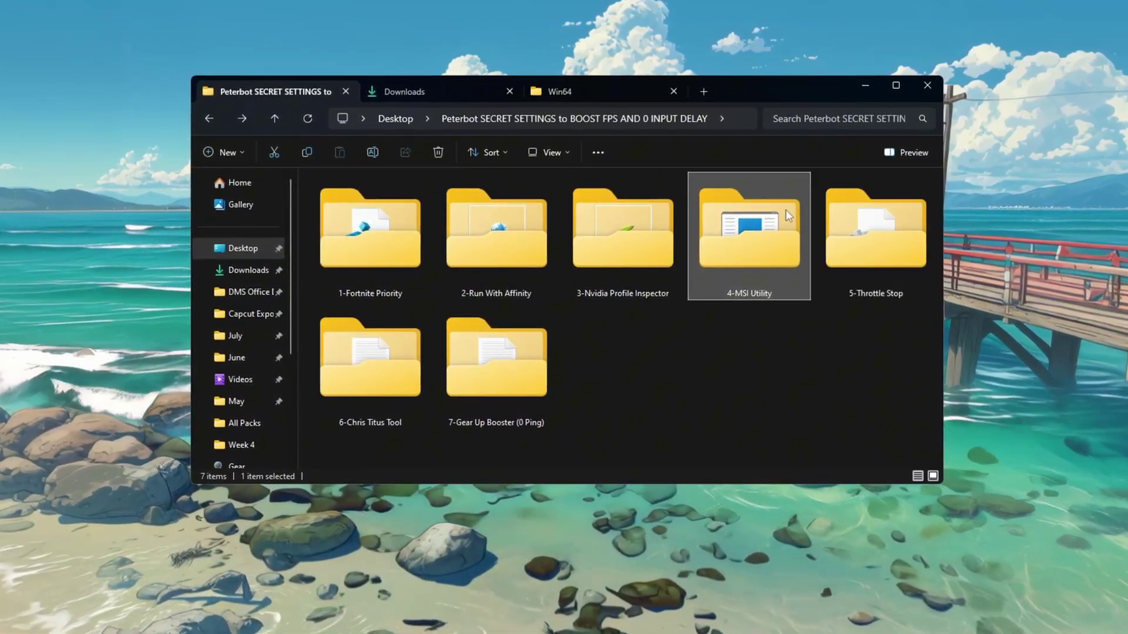
# - Open the 4-MSI Utility folder and run MSI Mode Utility 3.0.exe
pyautogui.doubleClick(770, 252)
pyautogui.click(329, 201)
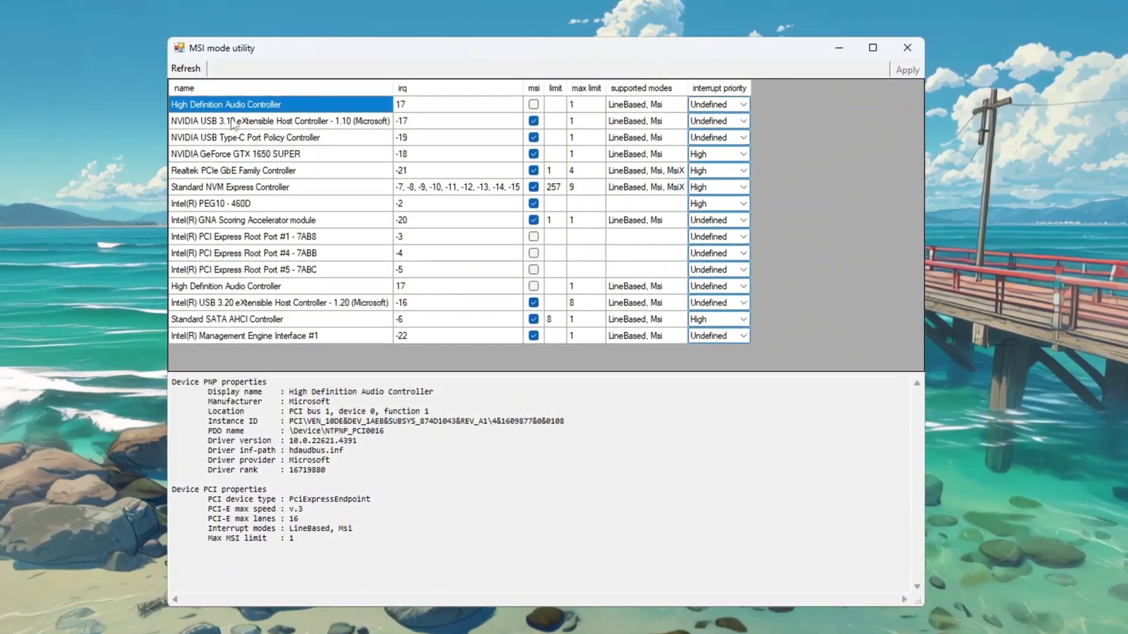
pyautogui.click(214, 156)
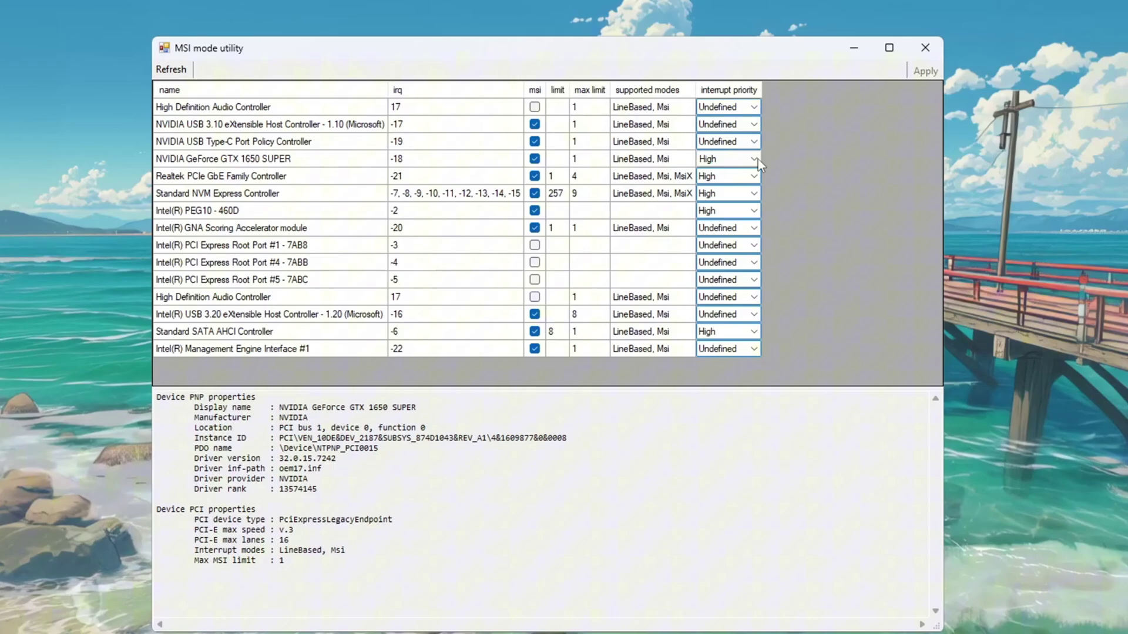
pyautogui.click(753, 158)
pyautogui.click(815, 167)
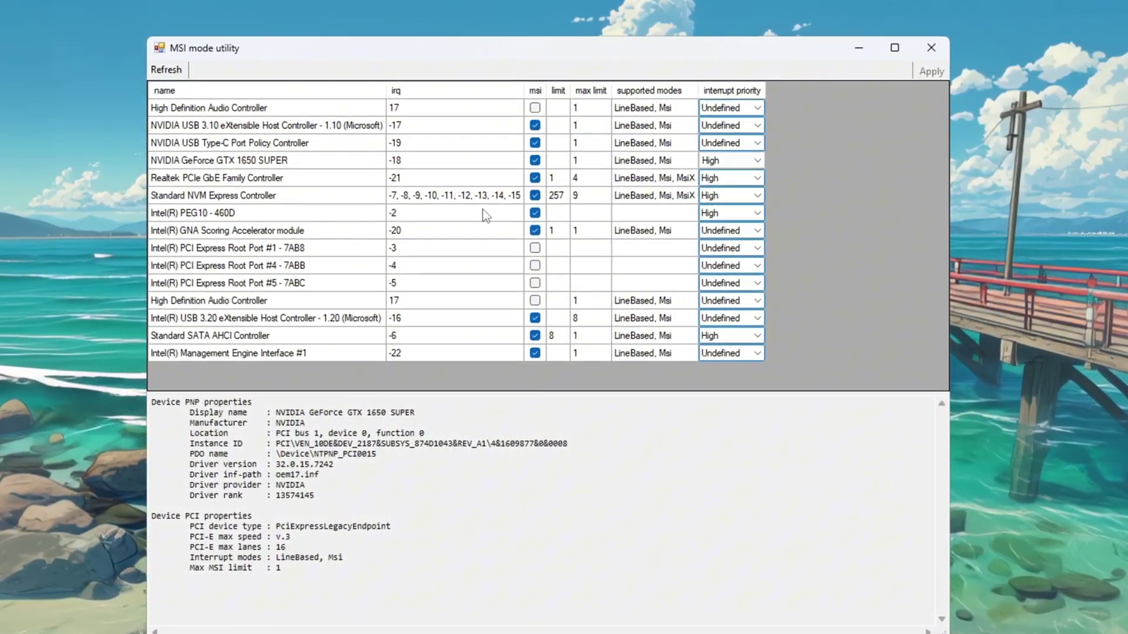
pyautogui.click(217, 213)
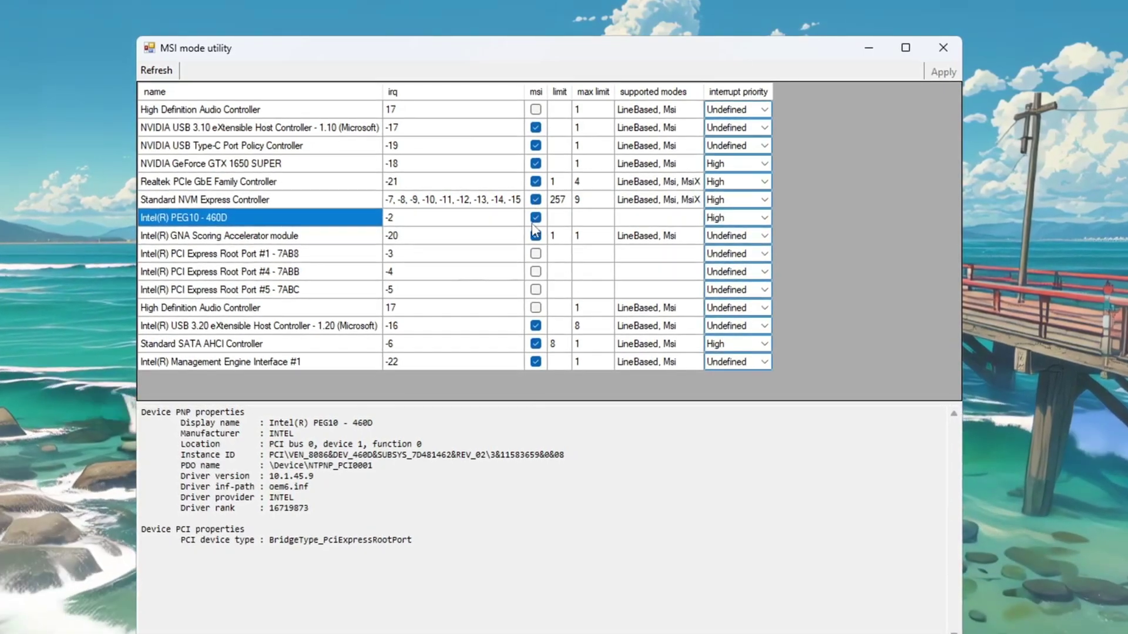
pyautogui.click(763, 218)
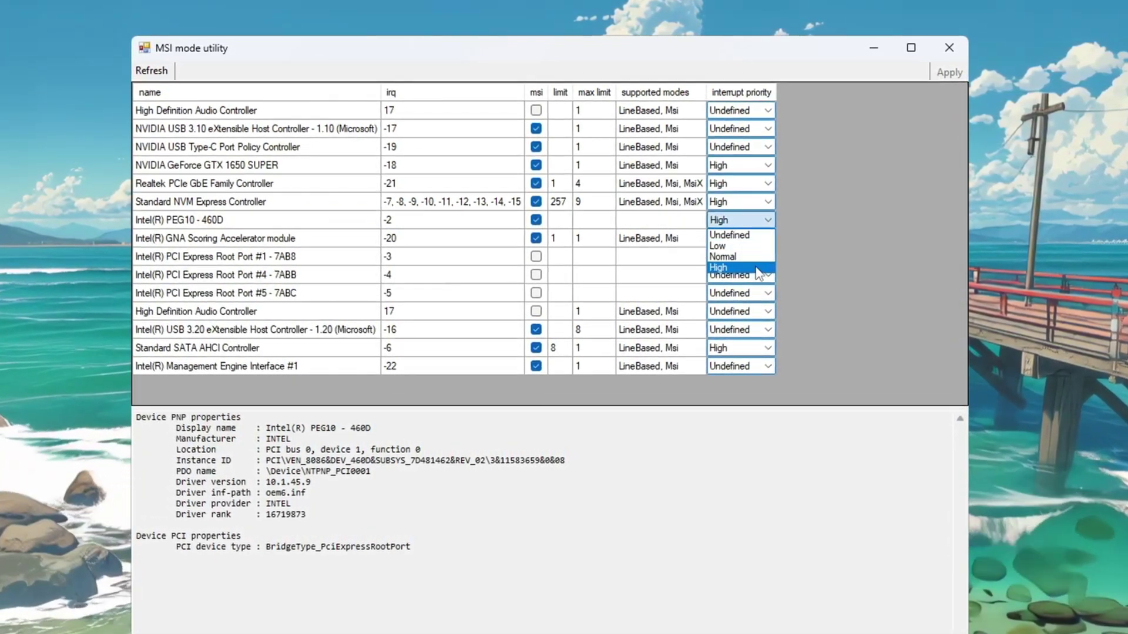
pyautogui.click(477, 225)
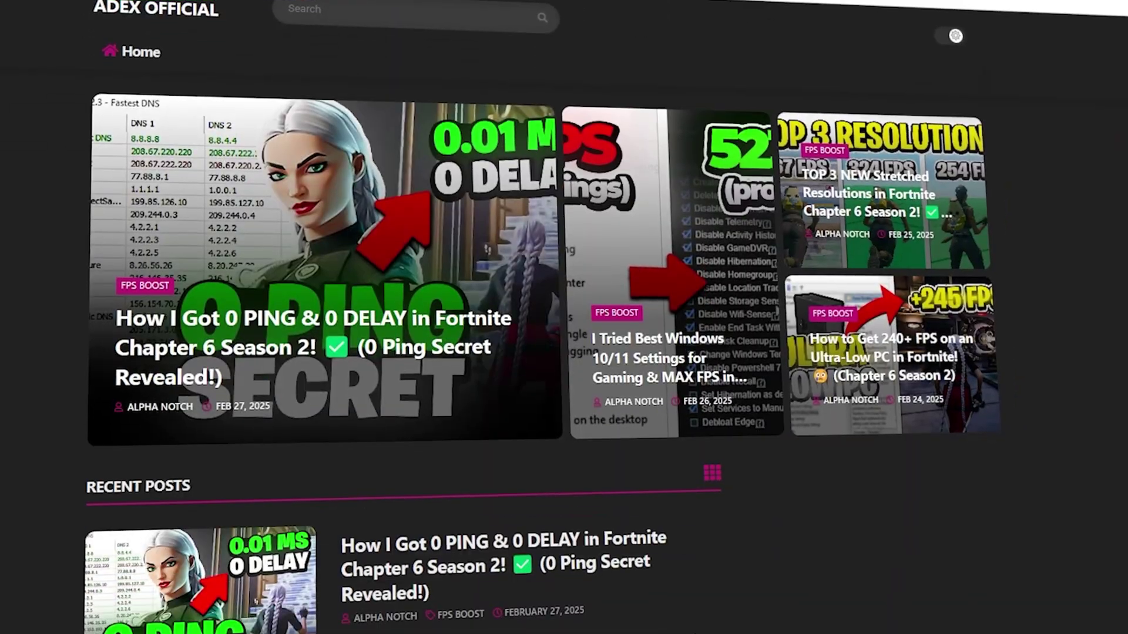
pyautogui.scroll(-7, 529, 317)
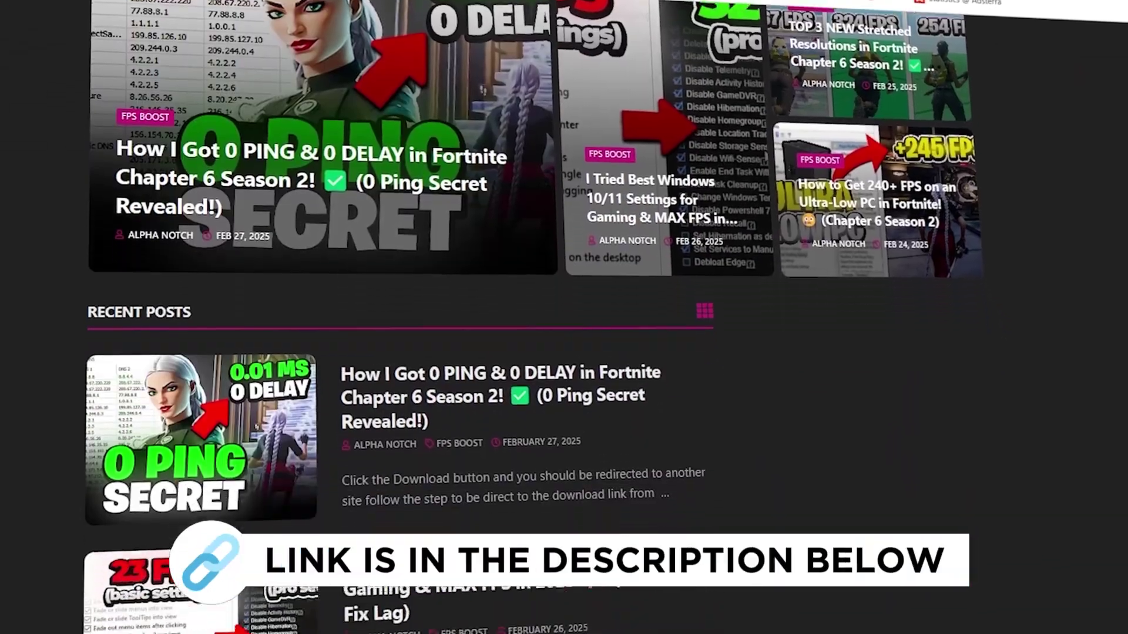
pyautogui.scroll(-8, 529, 317)
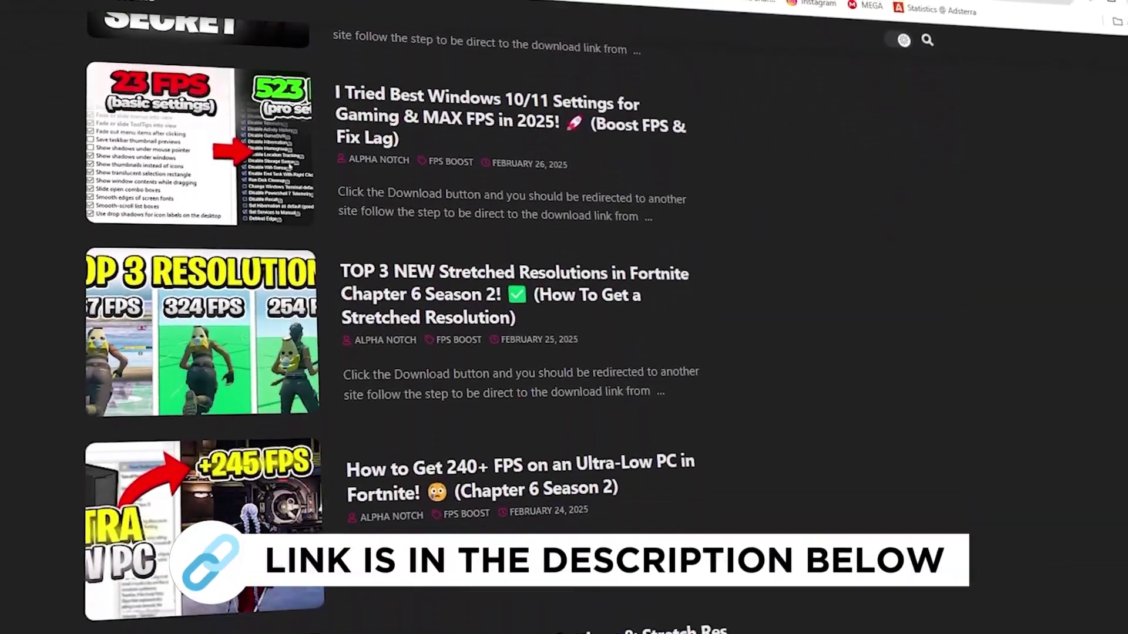
pyautogui.scroll(-3, 528, 317)
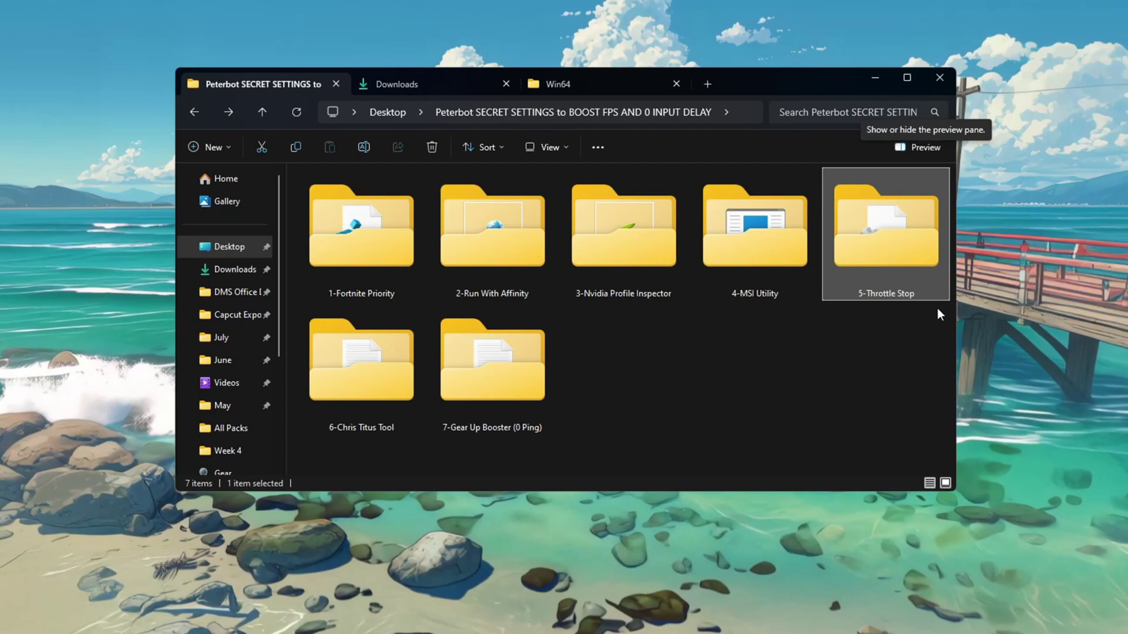
# - Launch ThrottleStop from the 5-Throttle Stop folder and move its window higher on screen
pyautogui.doubleClick(885, 236)
pyautogui.click(402, 236)
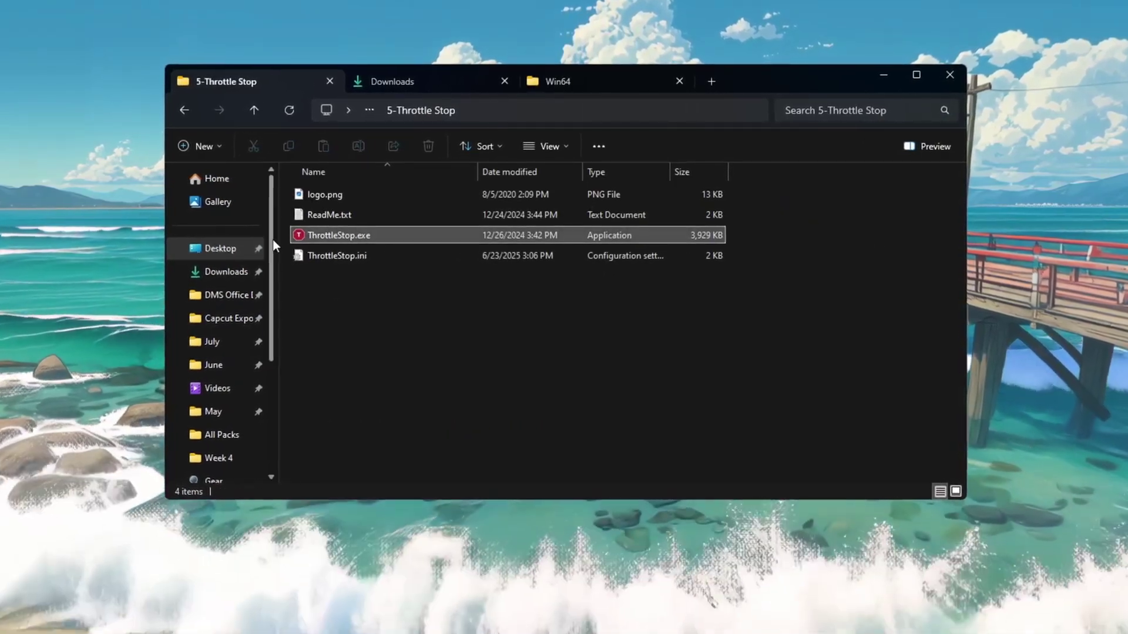
pyautogui.doubleClick(397, 236)
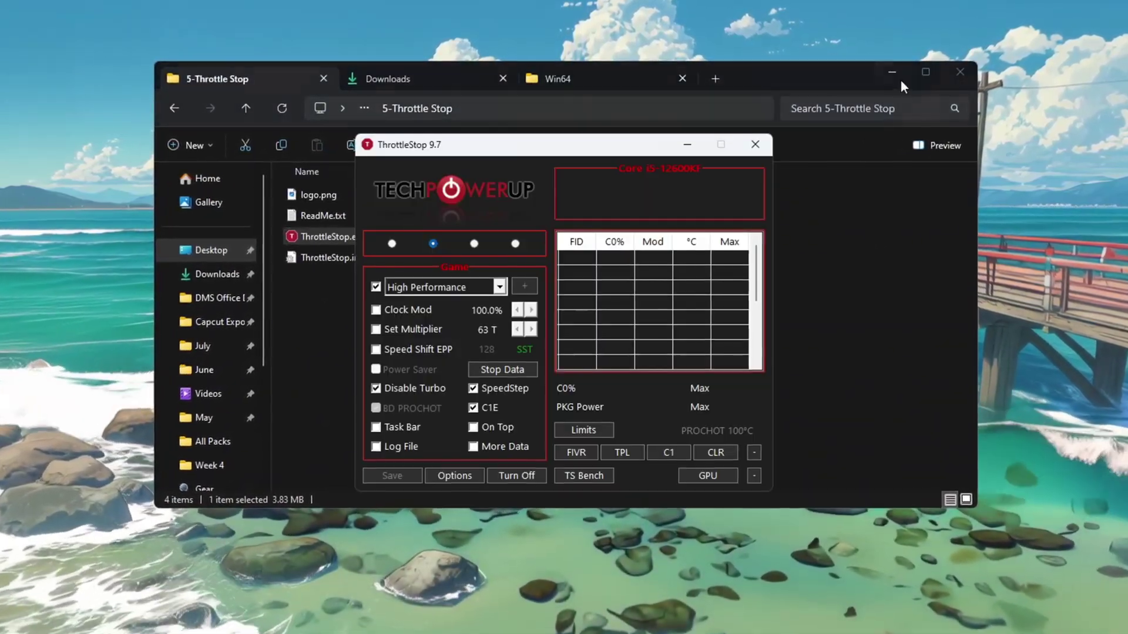
pyautogui.click(901, 80)
pyautogui.moveTo(545, 112); pyautogui.dragTo(539, 90)
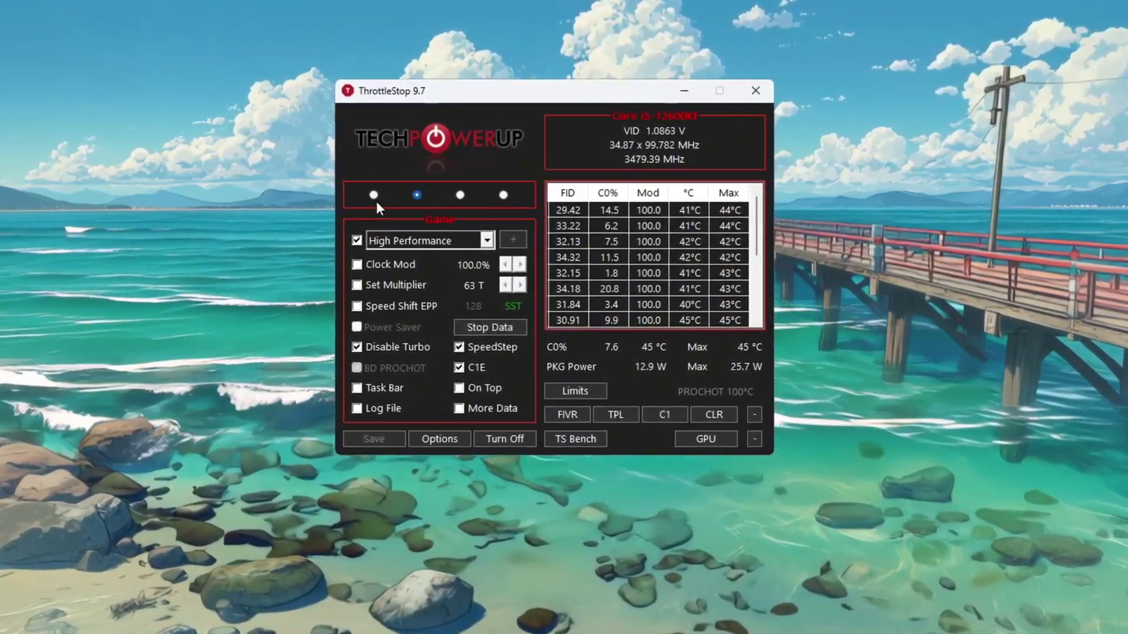
# - Compare the Performance, Internet and Battery profiles, then select the Game profile
pyautogui.click(376, 194)
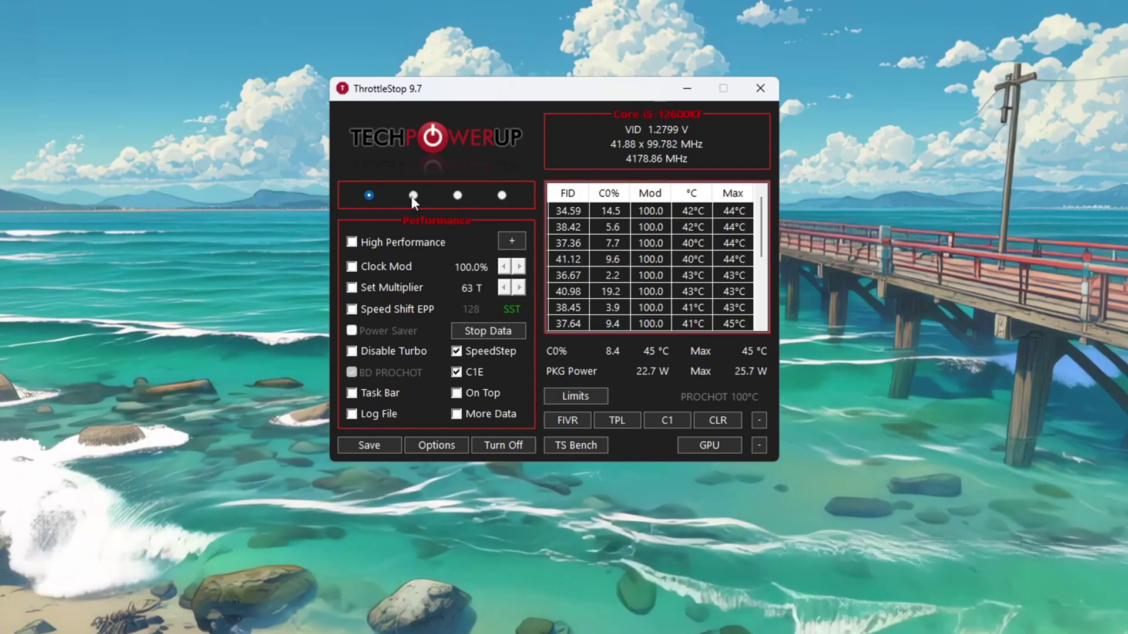
pyautogui.click(415, 196)
pyautogui.click(459, 195)
pyautogui.click(500, 195)
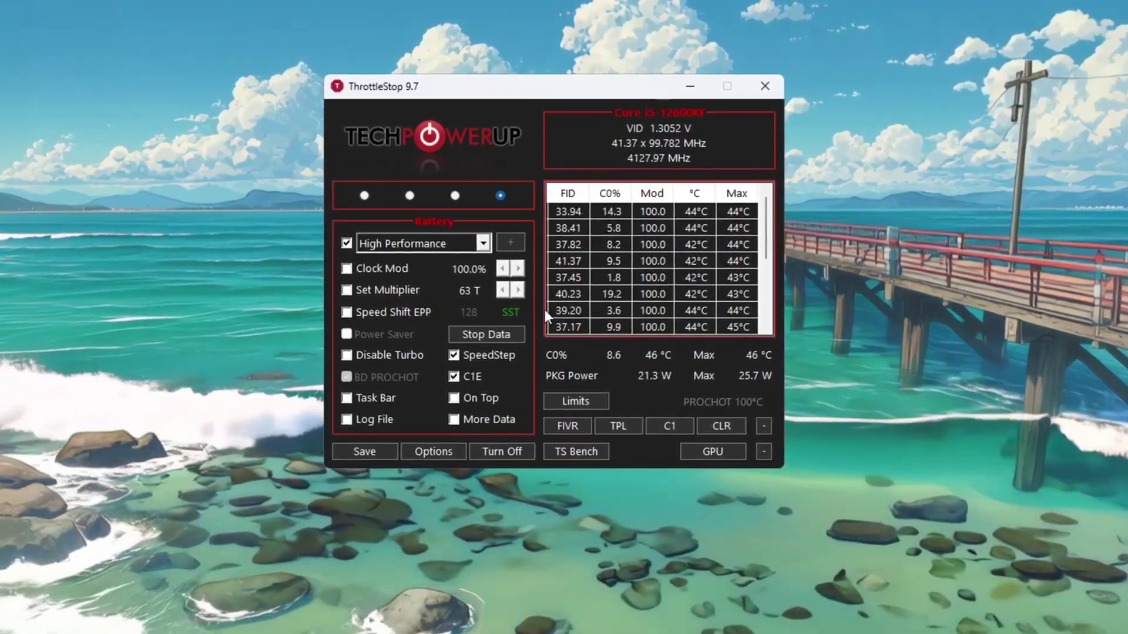
pyautogui.click(408, 195)
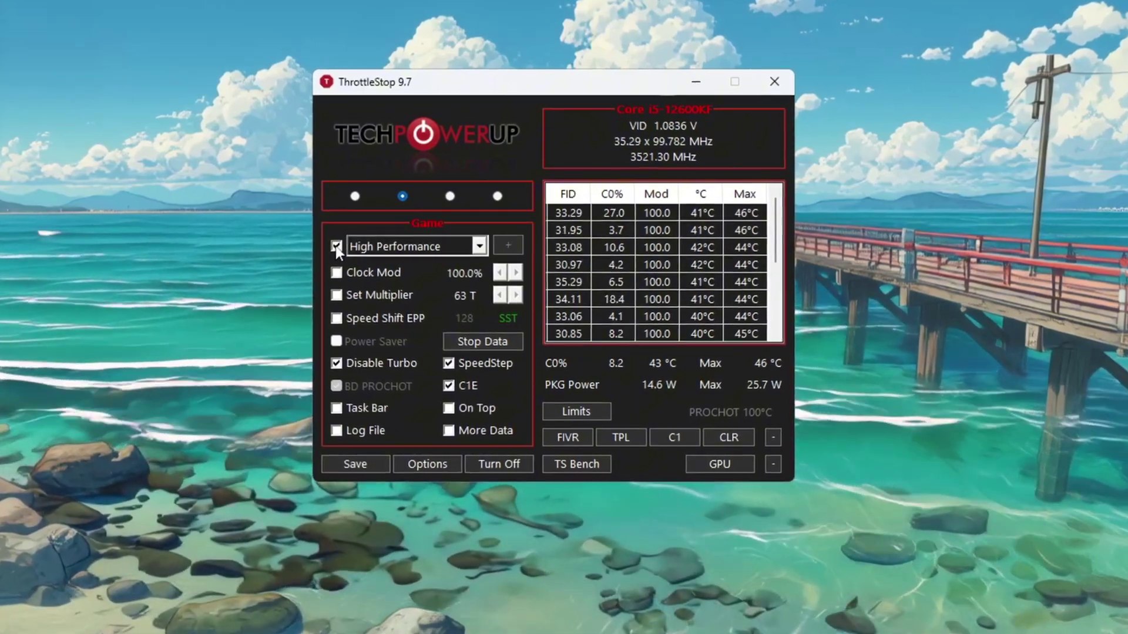
# - Give the Game profile the High Performance power plan and save it
pyautogui.click(481, 246)
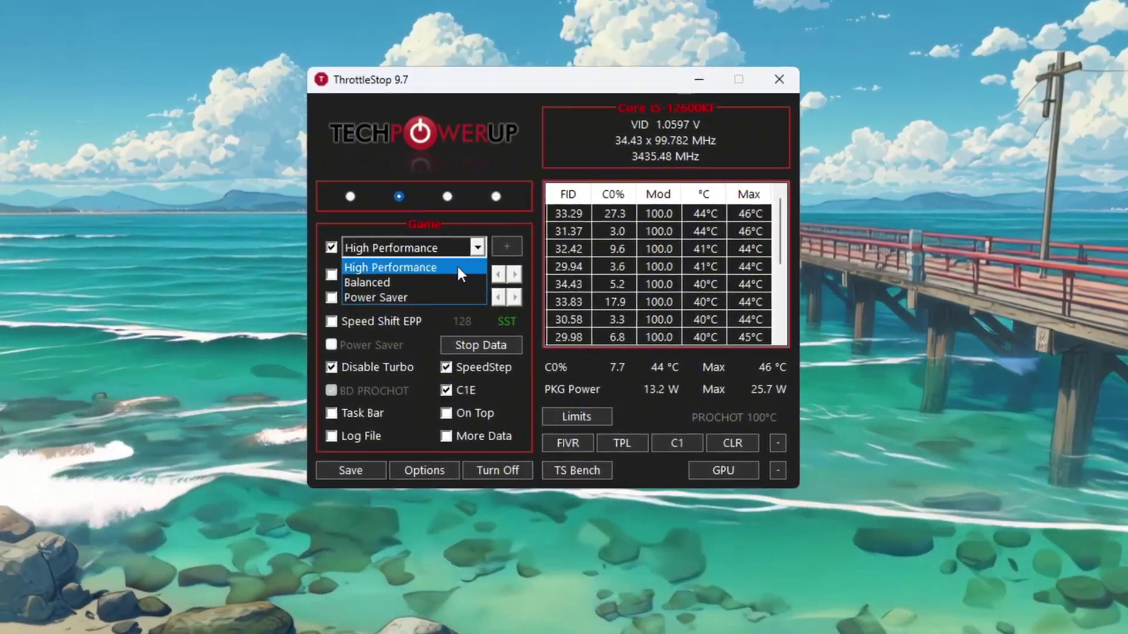
pyautogui.click(456, 265)
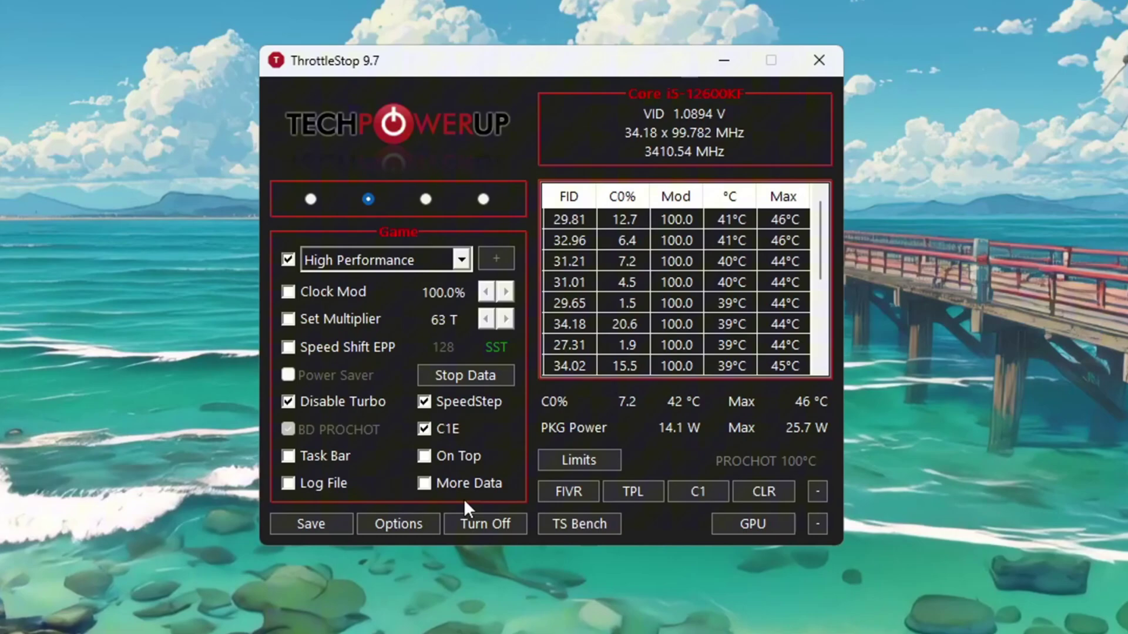
pyautogui.click(506, 525)
pyautogui.click(495, 526)
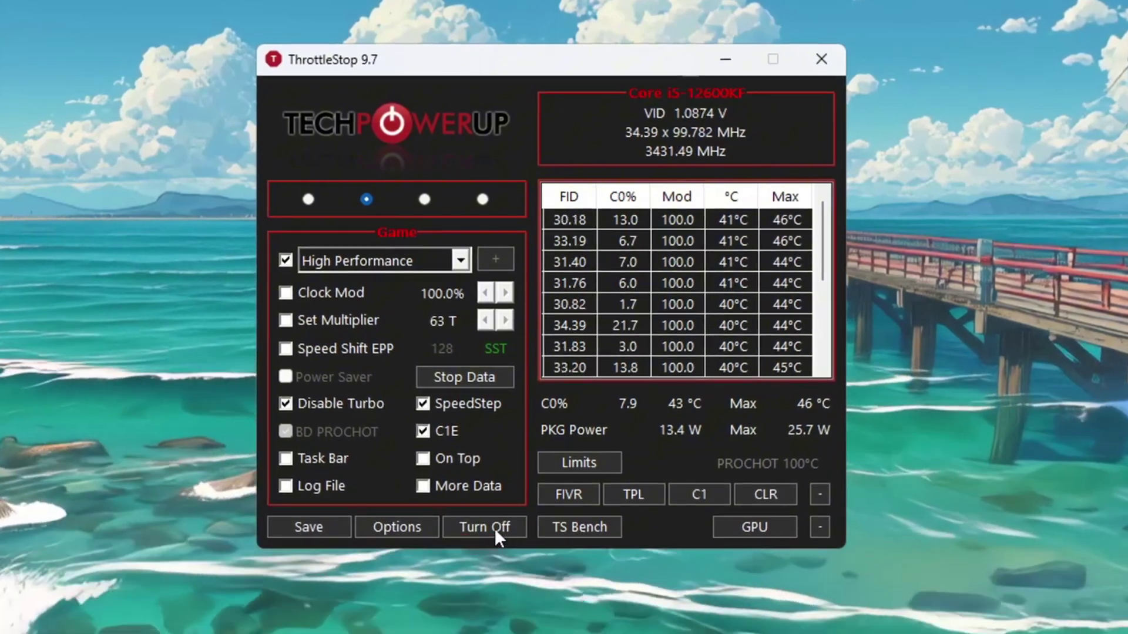
pyautogui.click(338, 525)
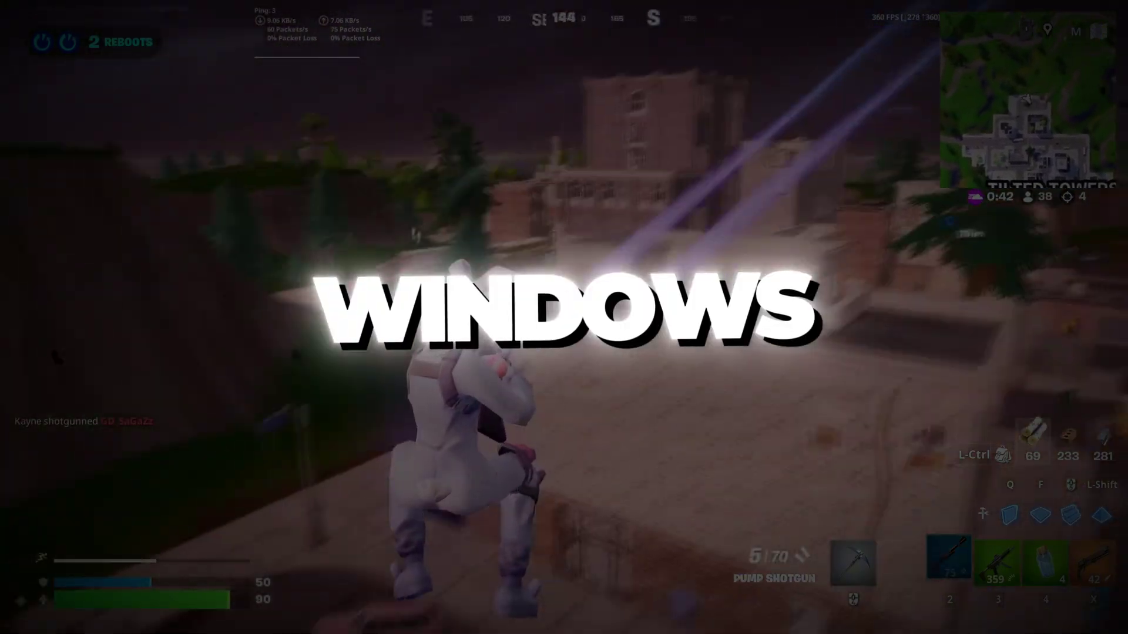
# - Scroll the blog home page down to the Recent Posts list of FPS-boost articles
pyautogui.press('x')
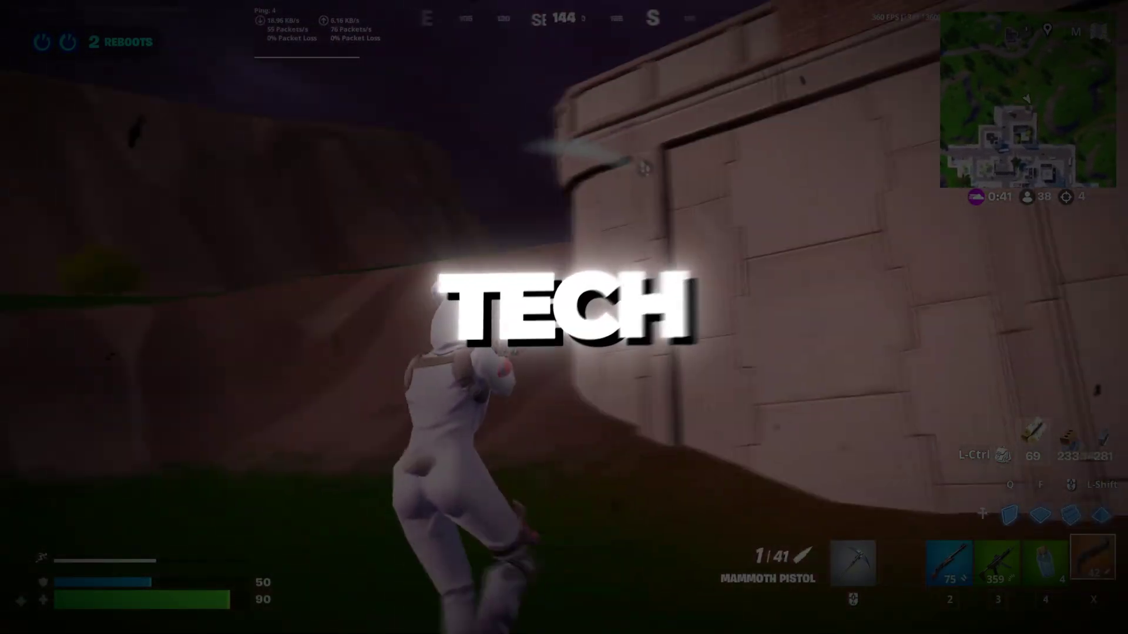
pyautogui.press('q')
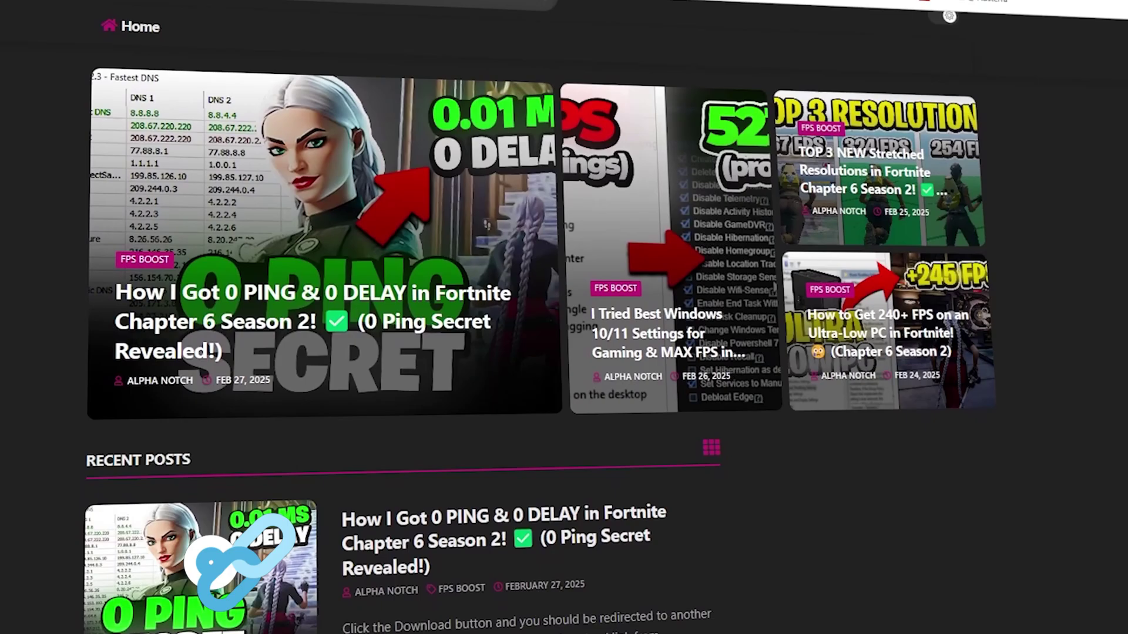
pyautogui.scroll(-8, 399, 317)
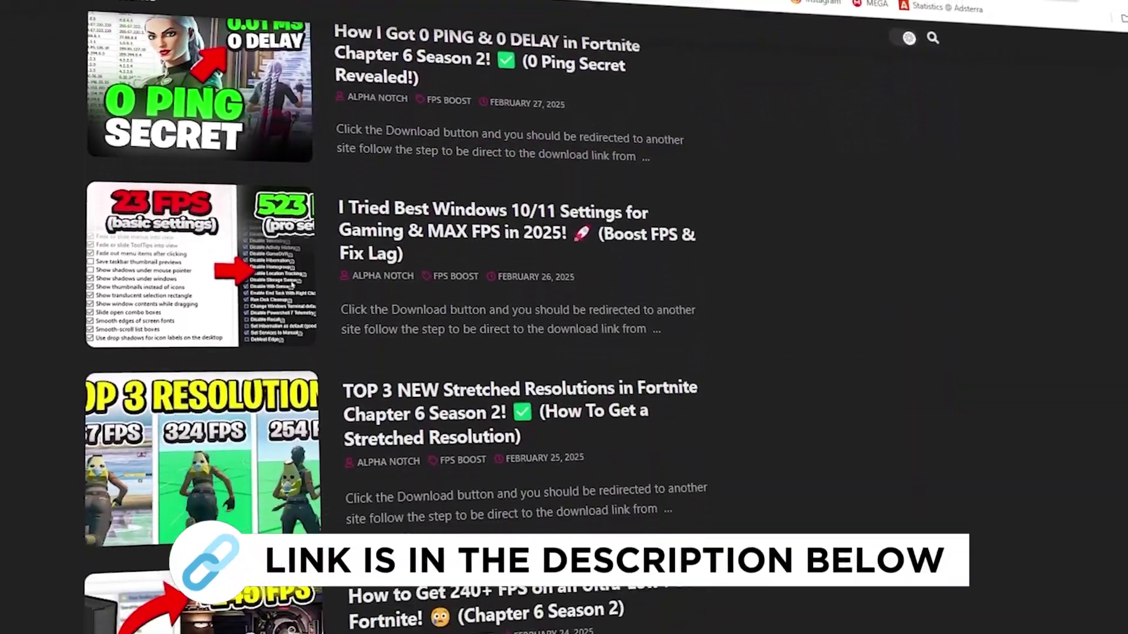
pyautogui.scroll(-5, 412, 317)
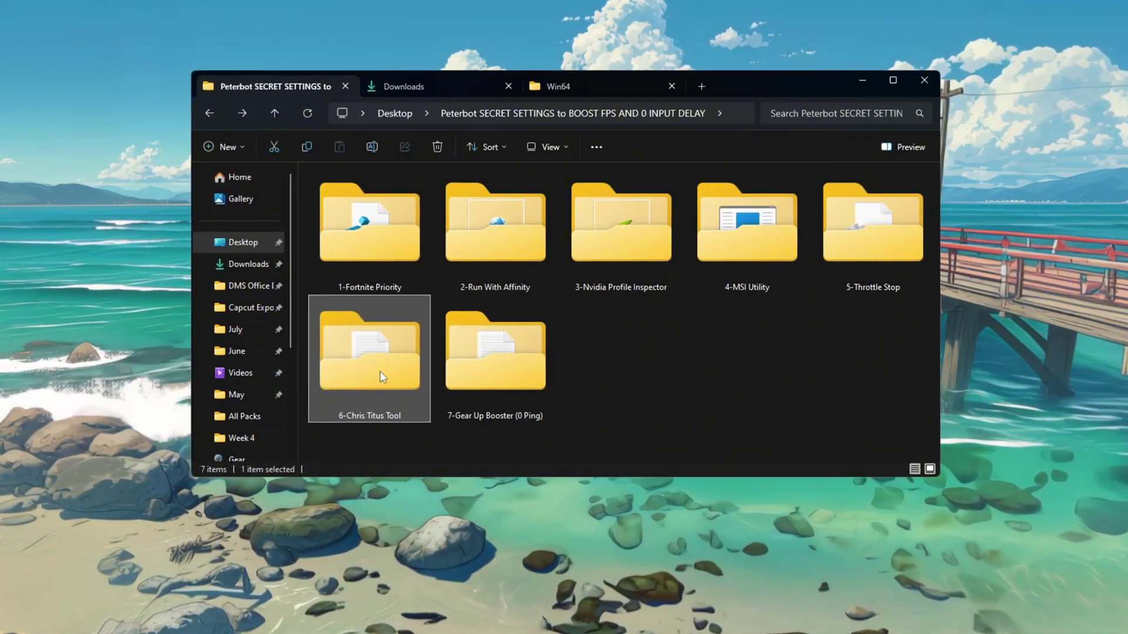
# - Copy the PowerShell command from the text file in the 6-Chris Titus Tool folder
pyautogui.doubleClick(382, 377)
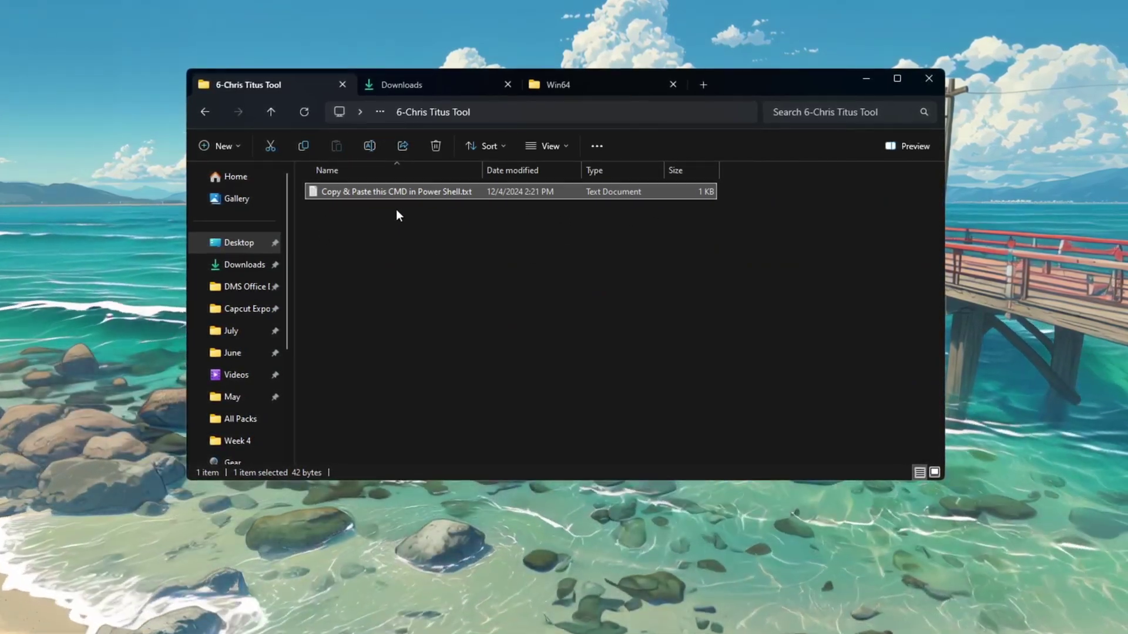
pyautogui.doubleClick(407, 191)
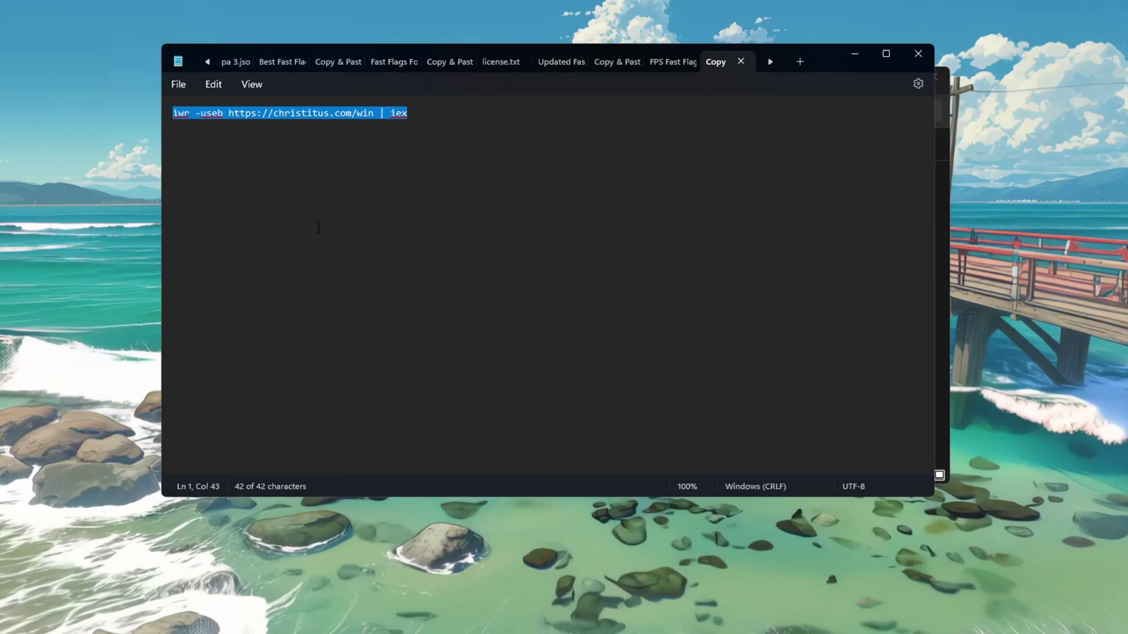
pyautogui.rightClick(301, 122)
pyautogui.click(355, 188)
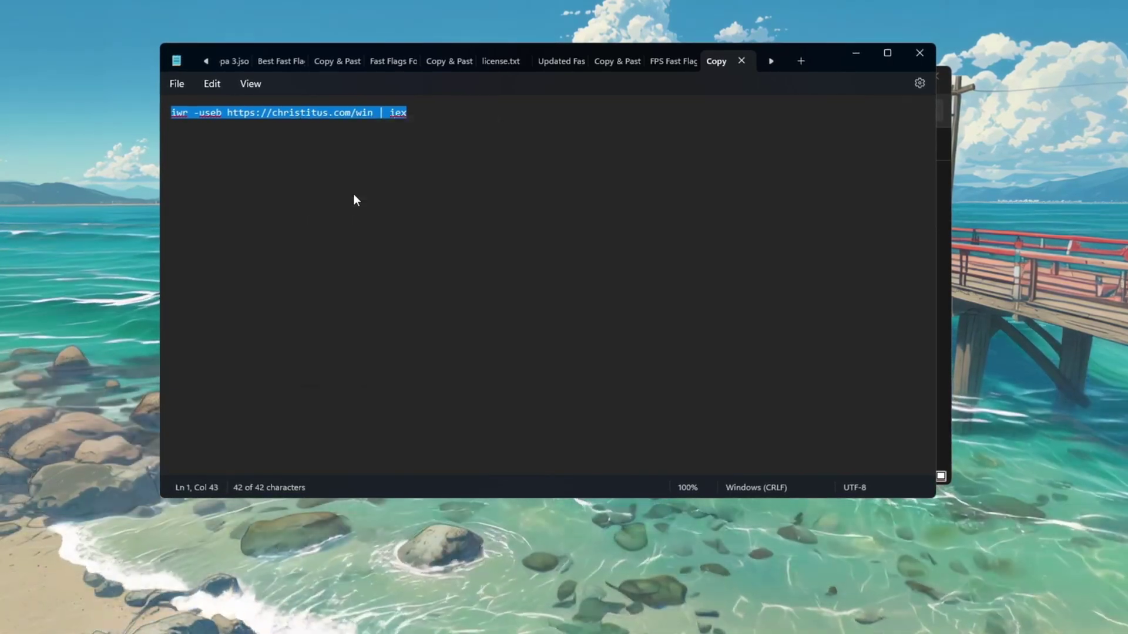
# - Run the copied command in an administrator PowerShell to launch WinUtil
pyautogui.press('super')
pyautogui.write('pow')
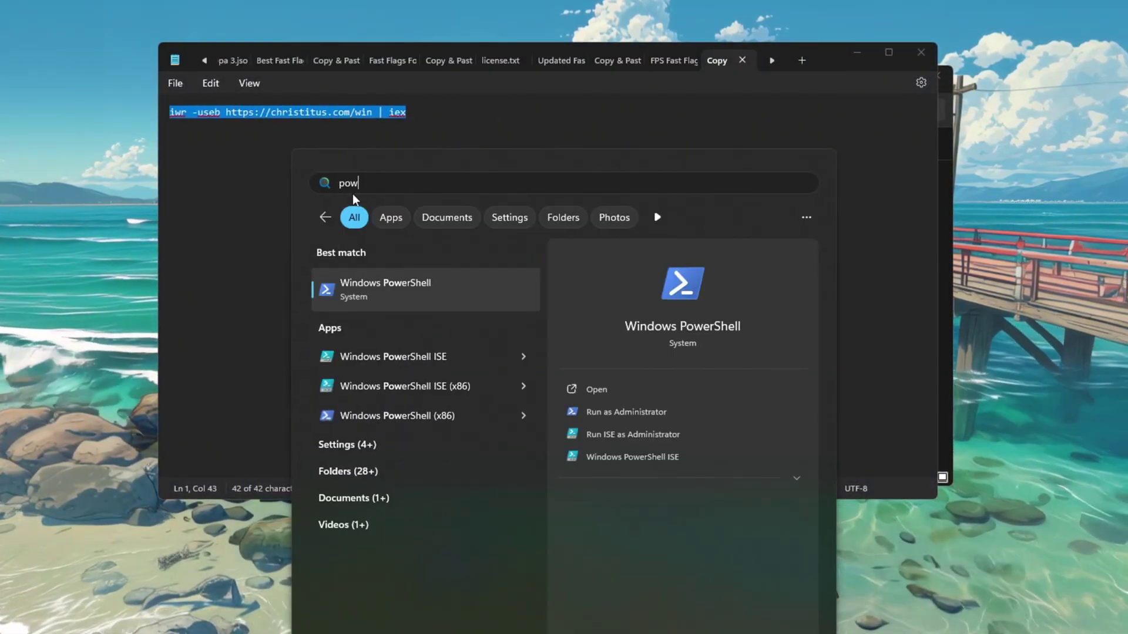
pyautogui.click(636, 414)
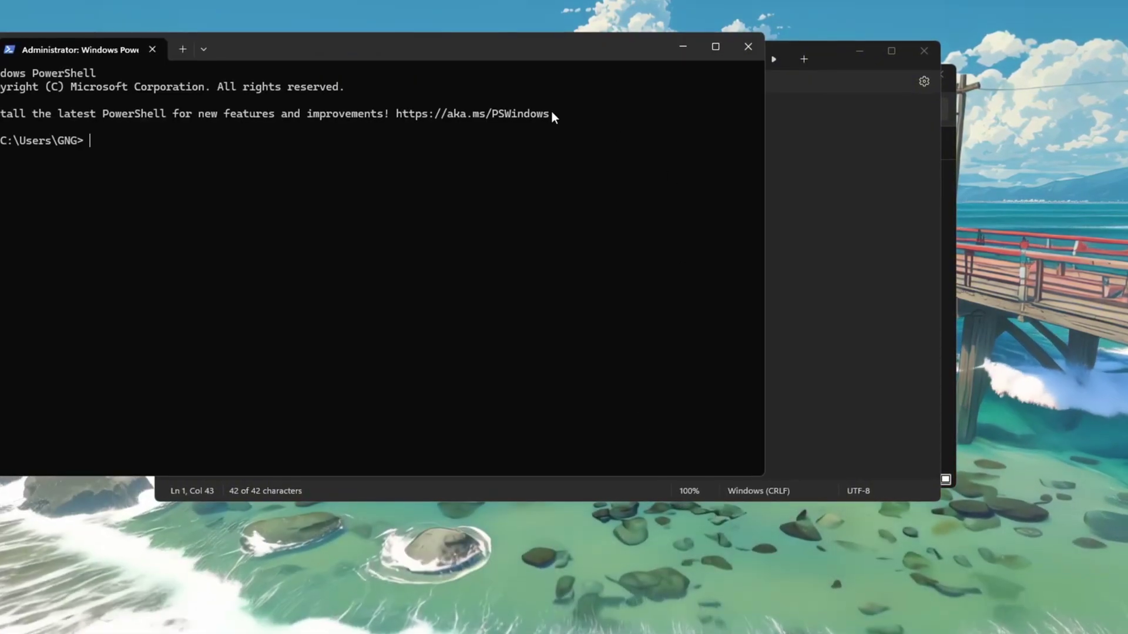
pyautogui.hotkey('ctrl', 'v')
pyautogui.press('Return')
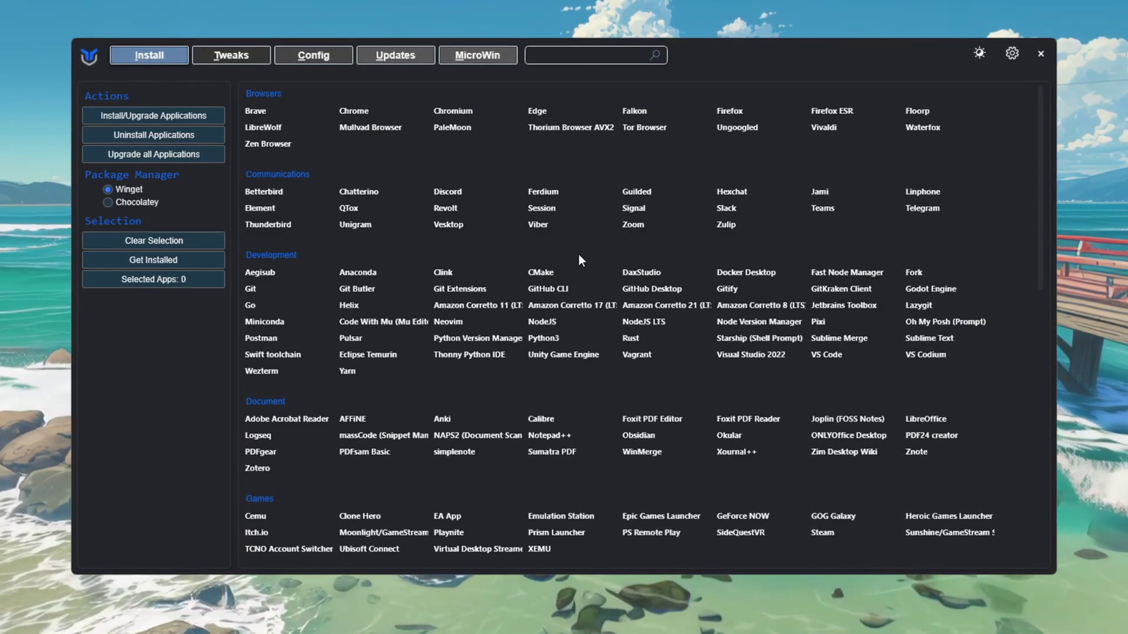
# - In the Tweaks tab, choose the Minimal recommended selection and review the tweak list
pyautogui.click(249, 59)
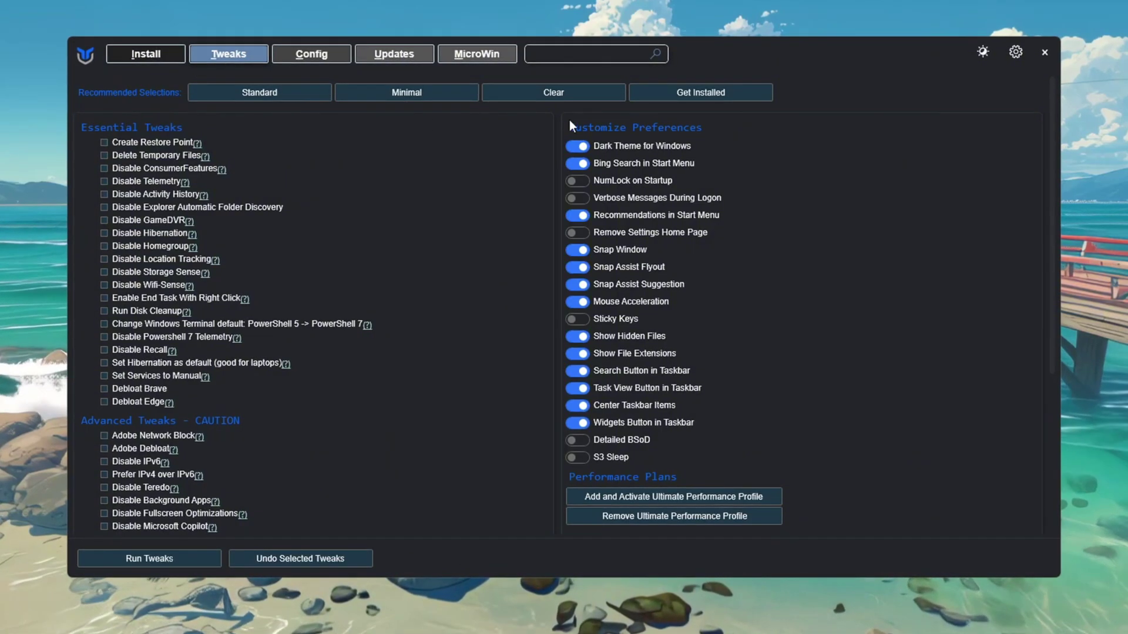
pyautogui.click(434, 93)
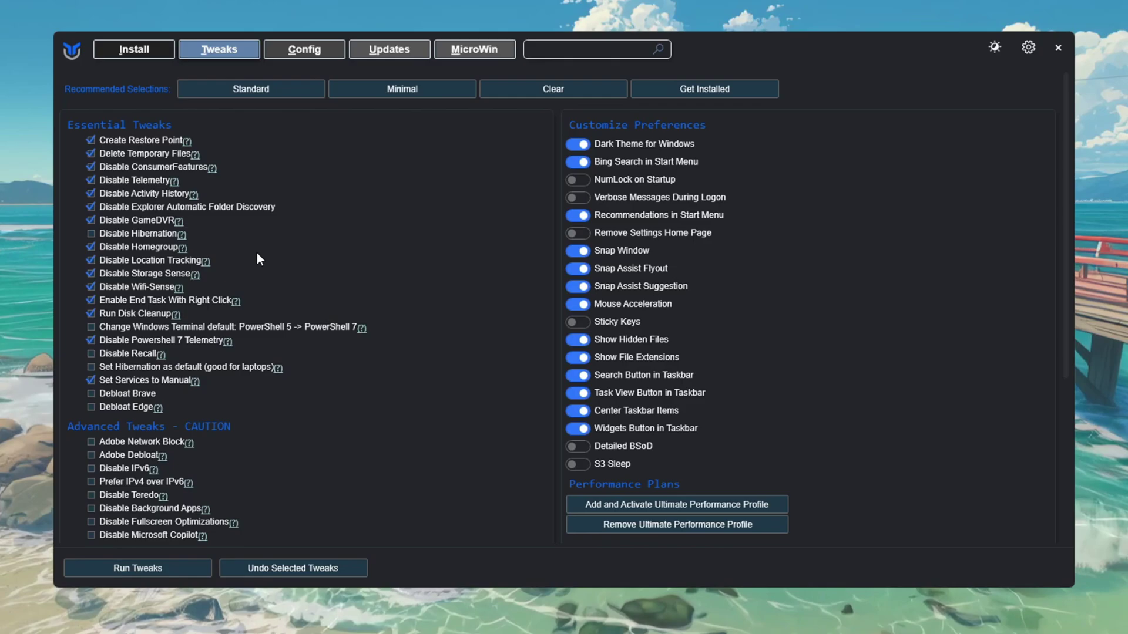
pyautogui.scroll(-3, 256, 253)
pyautogui.scroll(3, 319, 230)
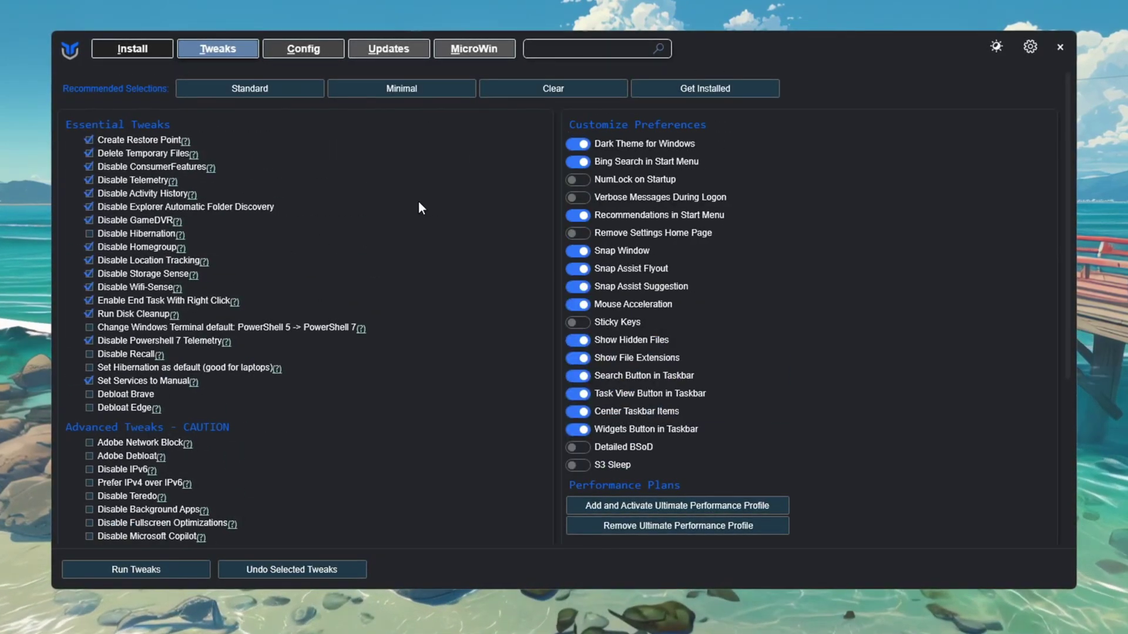
pyautogui.scroll(-5, 214, 330)
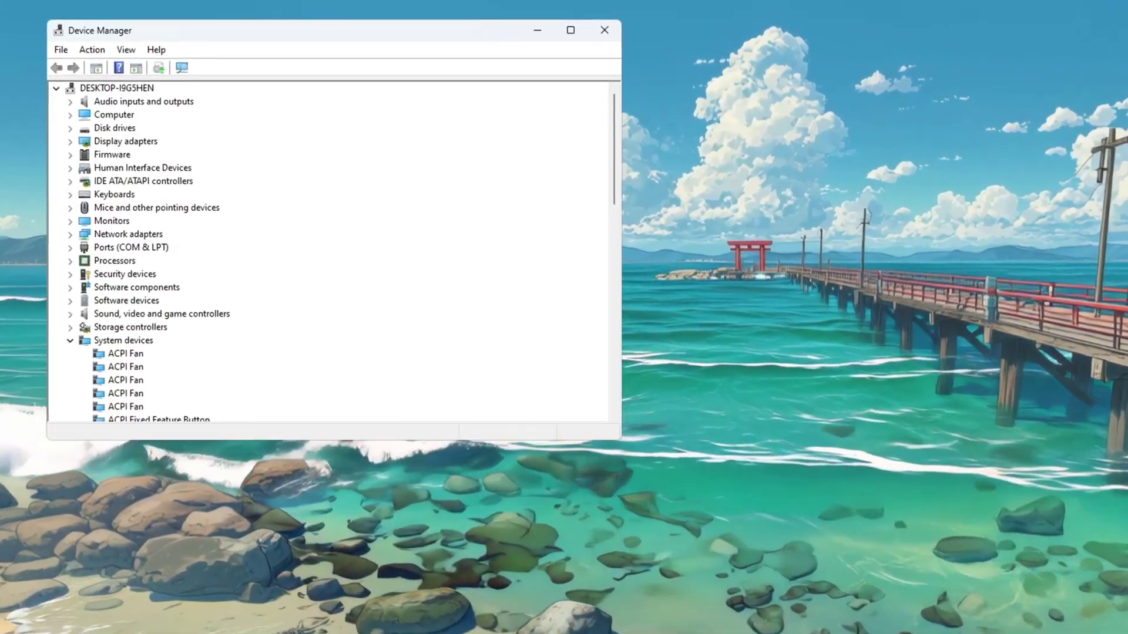
# - Scroll through System devices and select High precision event timer
pyautogui.scroll(-3, 149, 206)
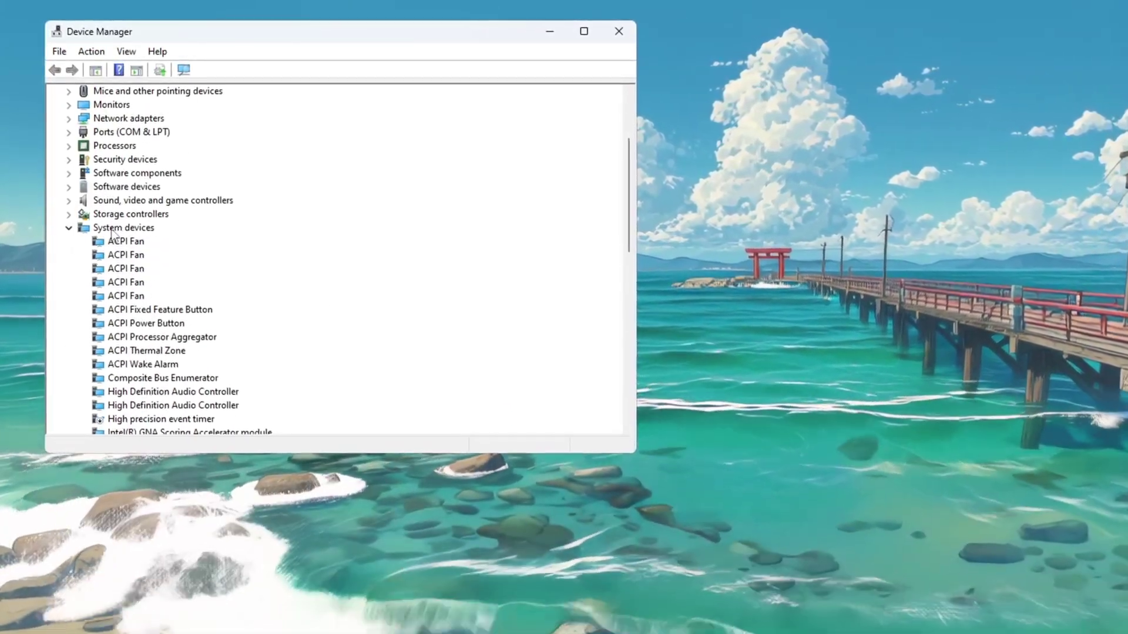
pyautogui.scroll(-4, 149, 213)
pyautogui.click(161, 258)
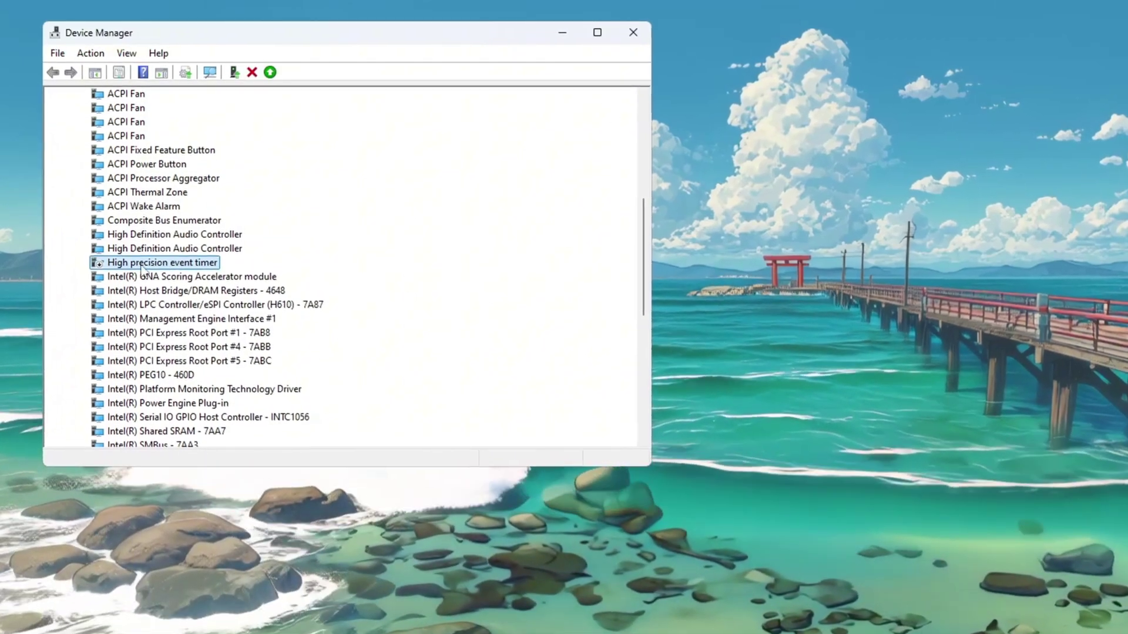
pyautogui.scroll(-2, 143, 270)
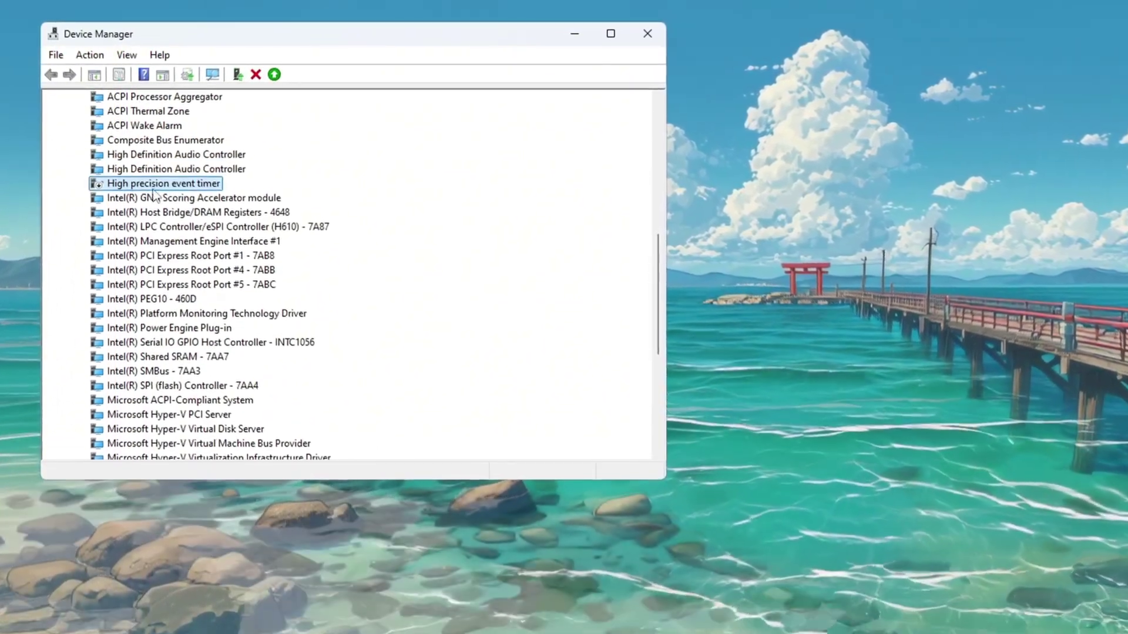